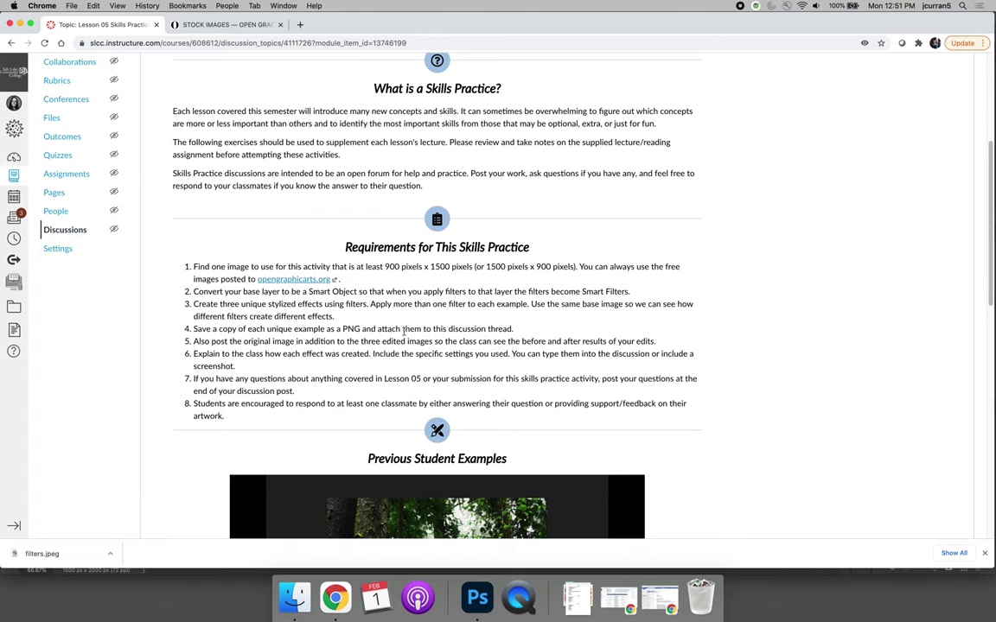
Read the Smart Object and three-filter-effects requirements in the Lesson 05 Skills Practice discussion.
drag(192, 291, 626, 290)
click(626, 289)
drag(194, 303, 345, 321)
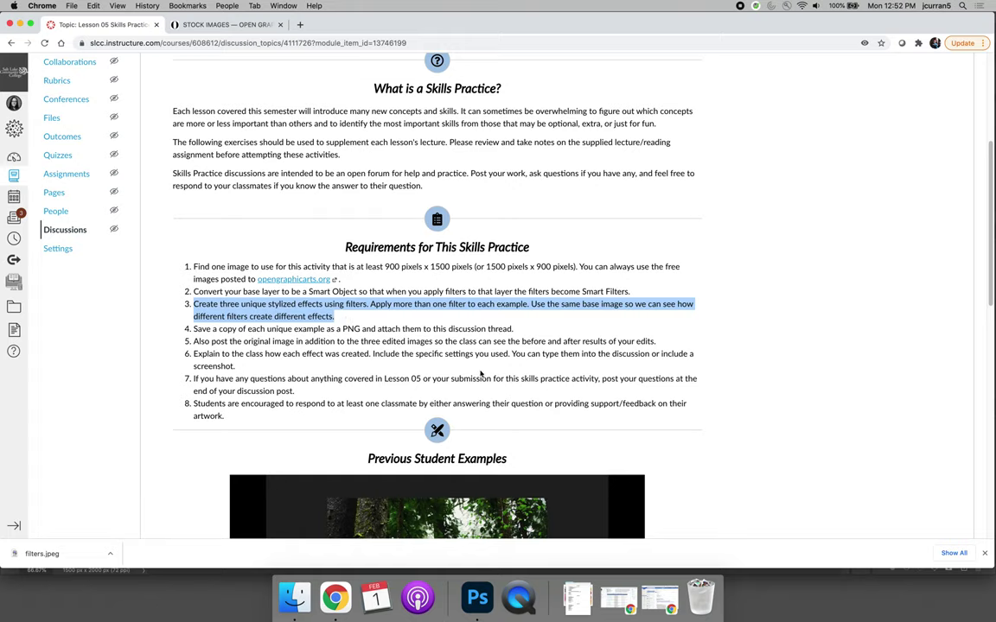
Save the cathedral photo on this computer as filters_01.psd in Photoshop format.
click(476, 606)
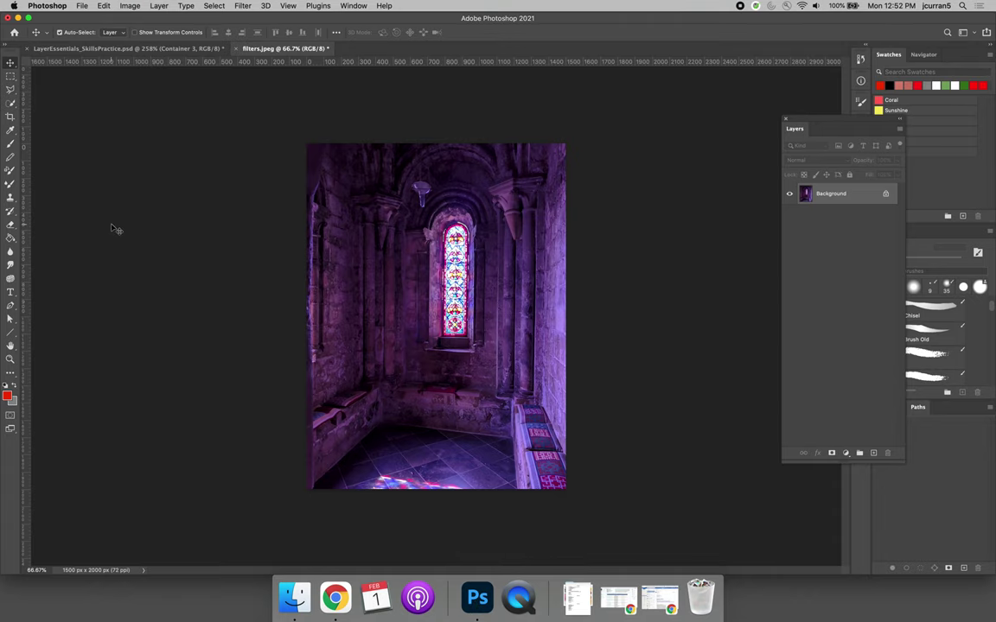
click(79, 6)
click(103, 122)
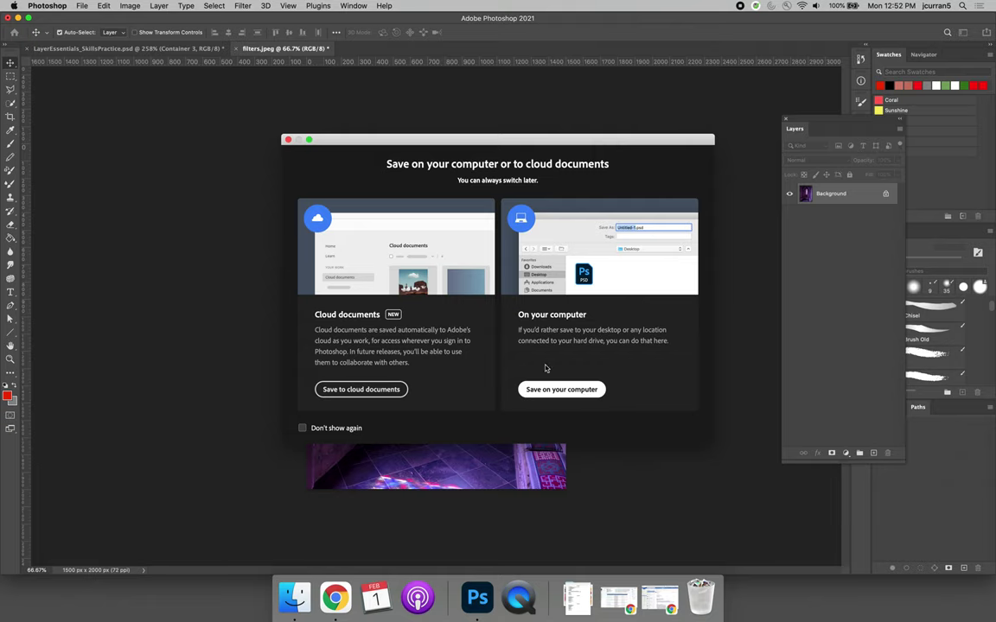
click(575, 389)
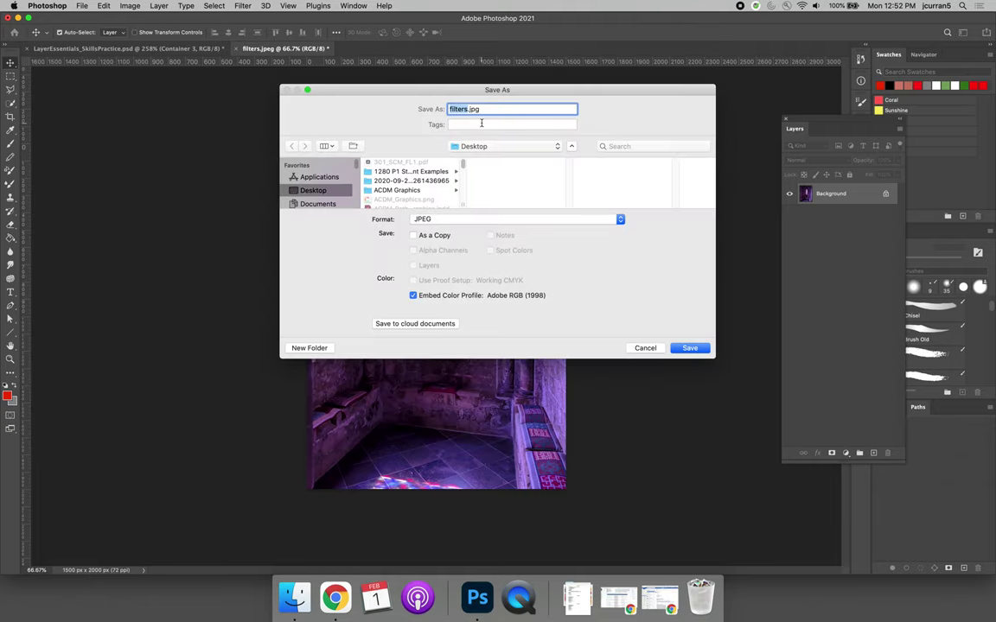
click(471, 115)
text(_01)
click(480, 220)
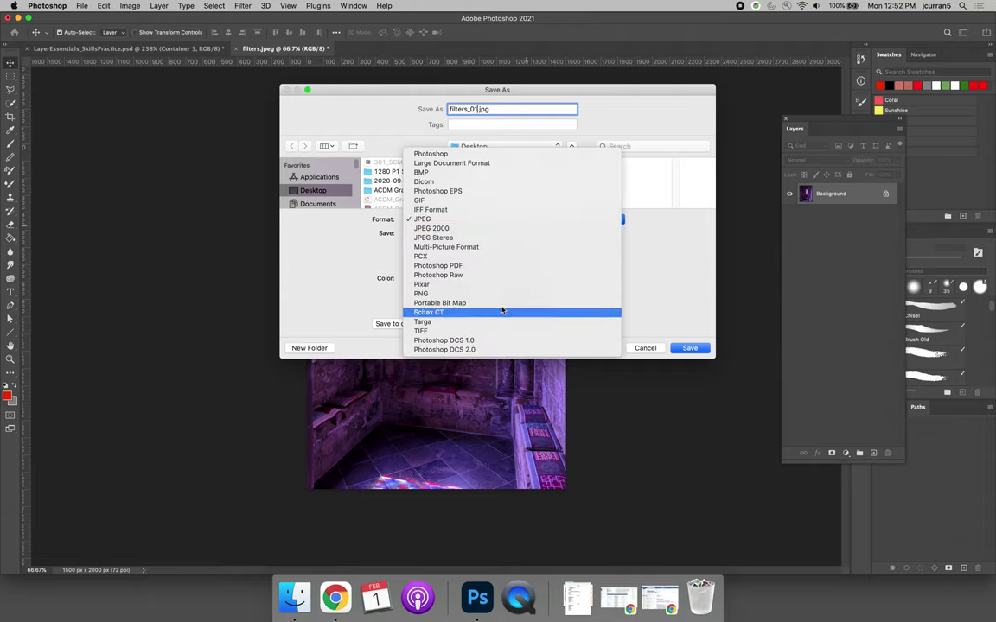
key(Return)
key(Return)
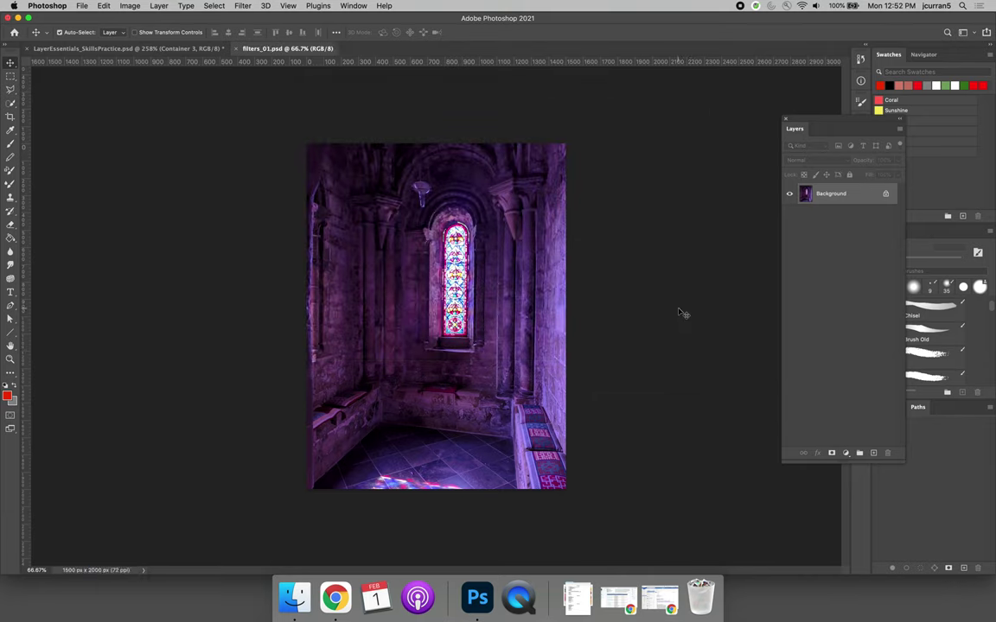
Unlock the Background layer so it becomes Layer 0, then make Layer 0 a Smart Object.
mouse_move(828, 123)
mouse_down()
mouse_move(716, 142)
mouse_move(666, 164)
mouse_up()
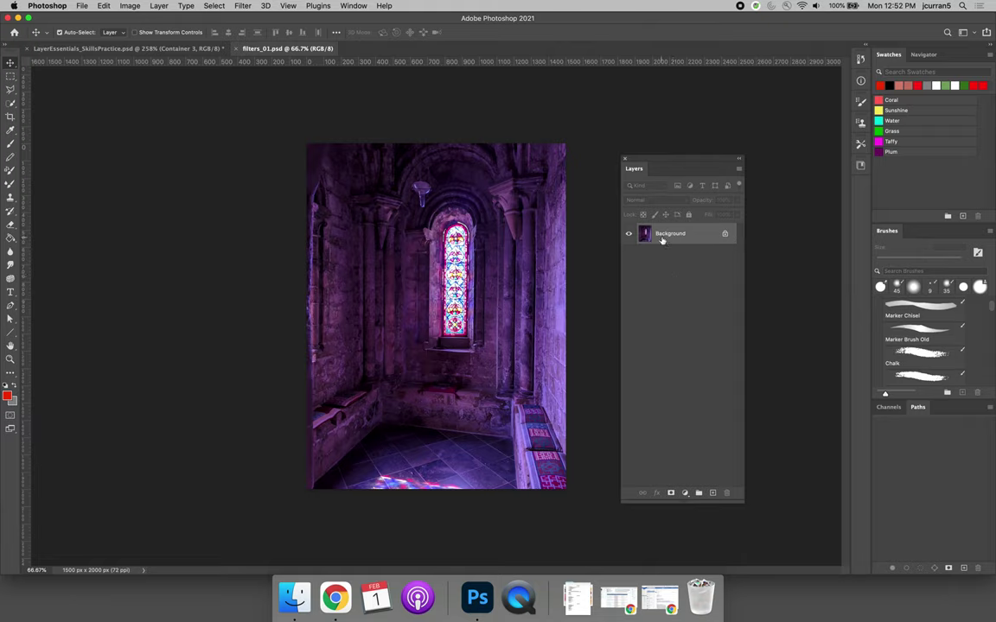
click(726, 236)
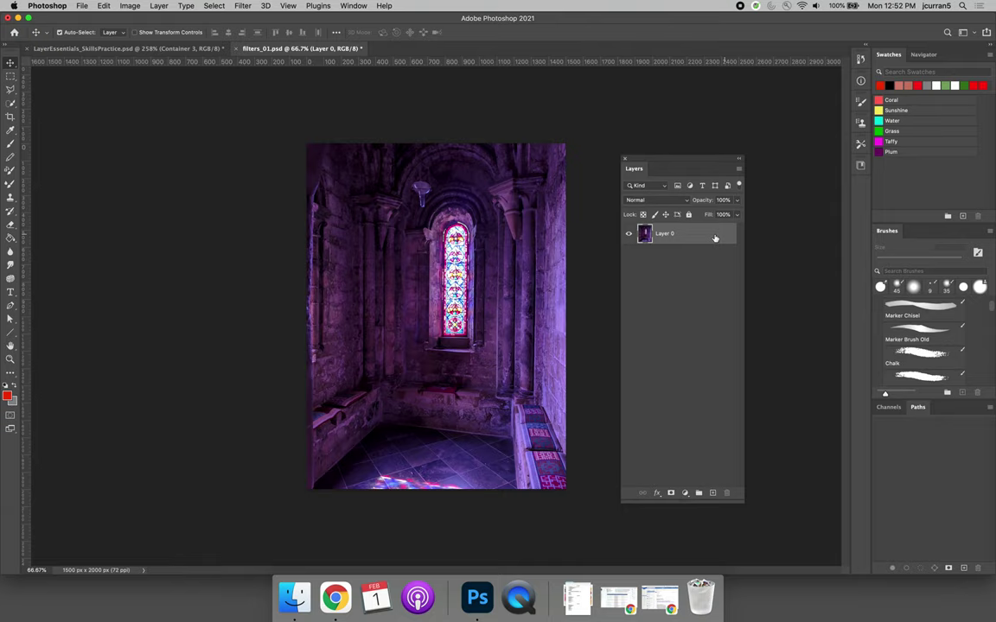
right_click(693, 236)
click(726, 263)
In the Filter Gallery, add a second effect layer and switch it from Cutout to Watercolor.
click(243, 6)
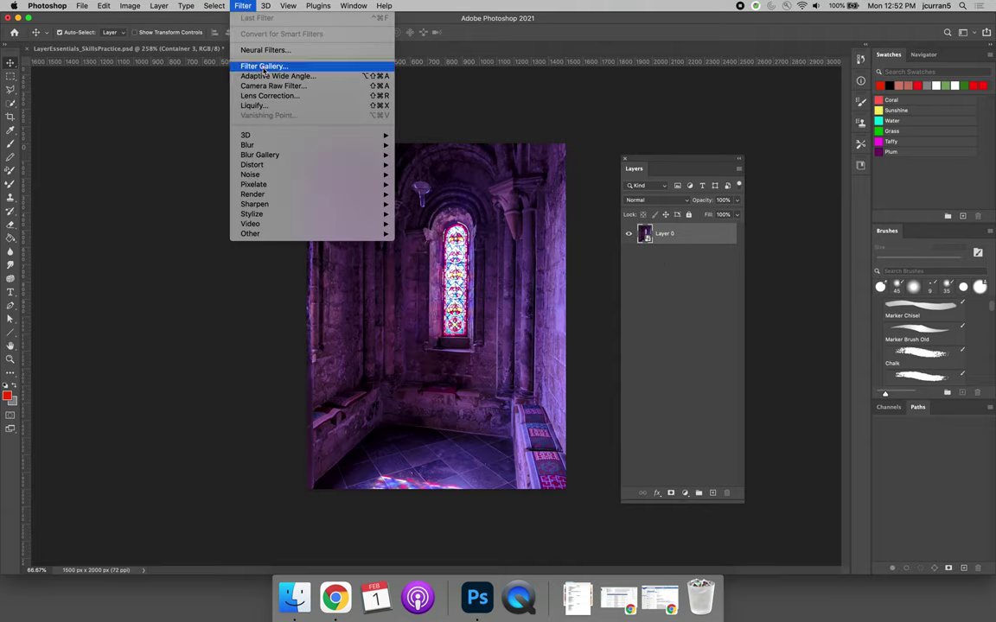
click(337, 303)
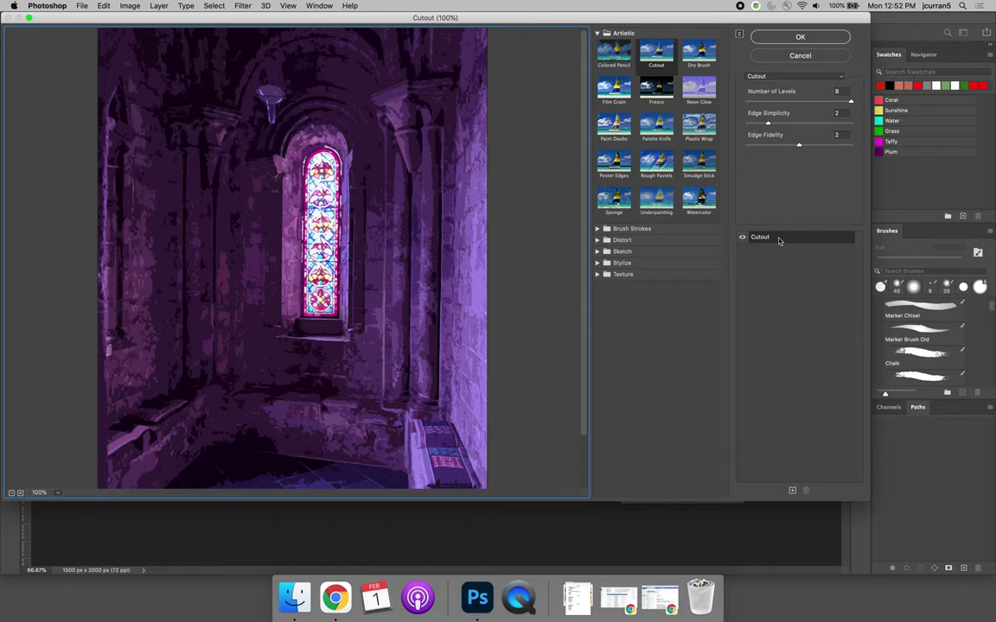
click(794, 493)
click(769, 251)
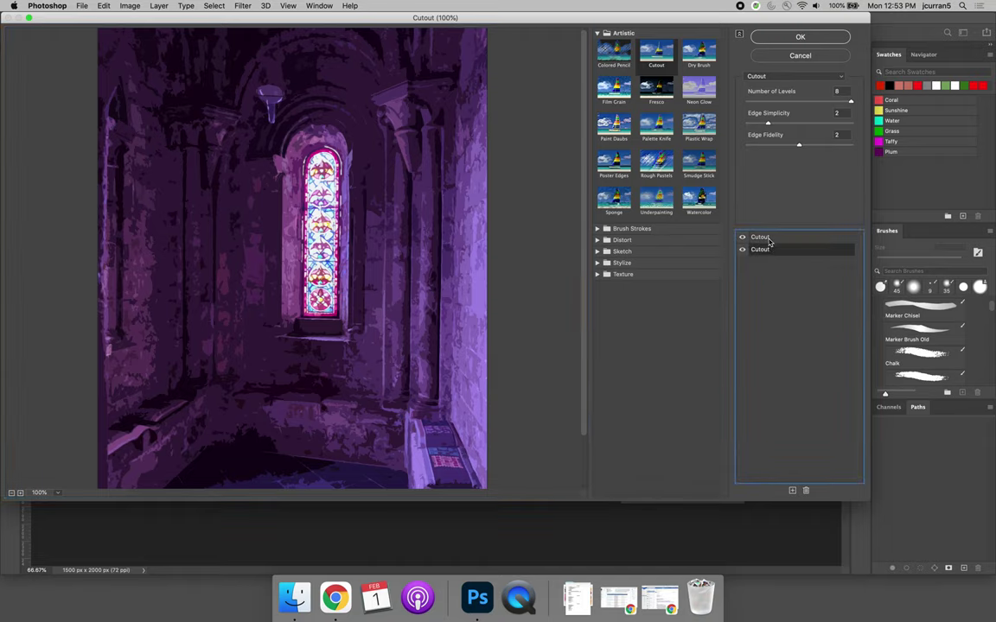
click(699, 200)
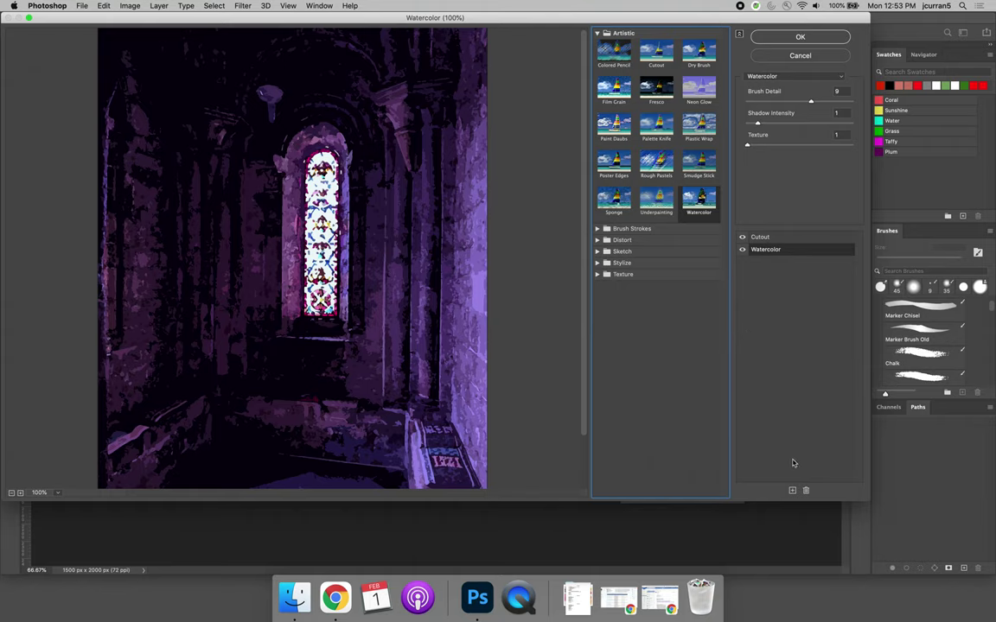
Add more Watercolor layers, then reset the gallery to a single Underpainting effect.
click(792, 490)
click(792, 490)
click(792, 491)
click(792, 490)
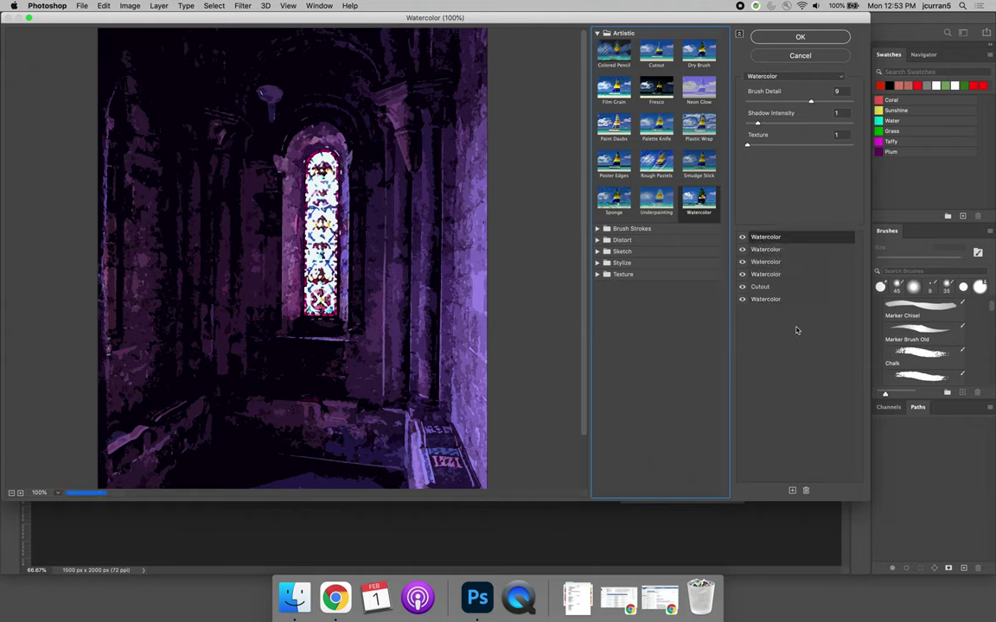
key(super+alt+z)
key(super+alt+z)
key(super+alt+z)
key(super+alt+z)
key(super+alt+z)
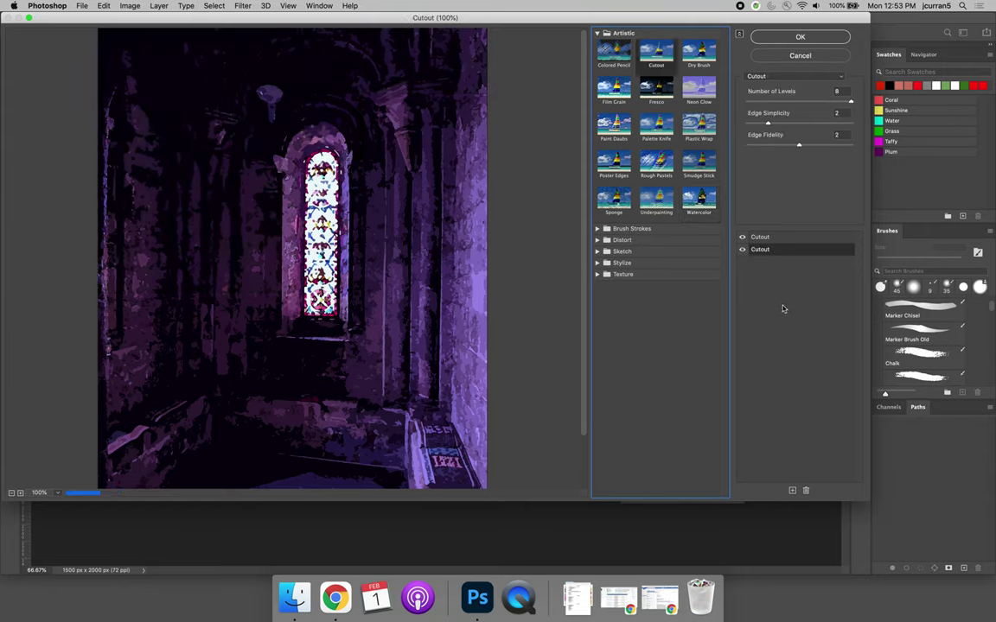
click(659, 206)
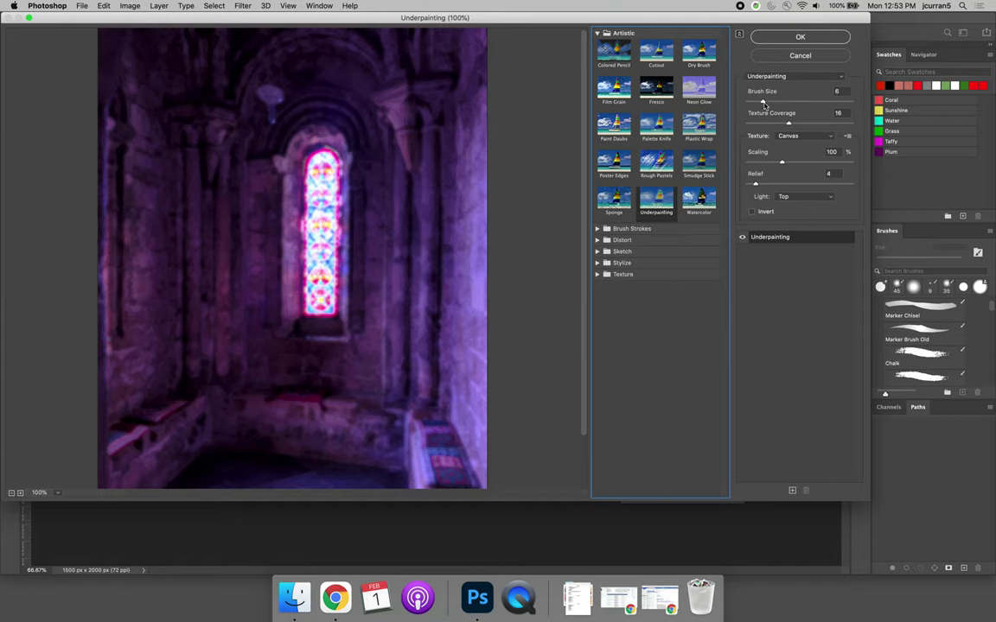
Set the Underpainting brush size to 1 with light coming from the top left.
mouse_move(761, 102)
mouse_down()
mouse_move(784, 104)
mouse_move(752, 104)
mouse_up()
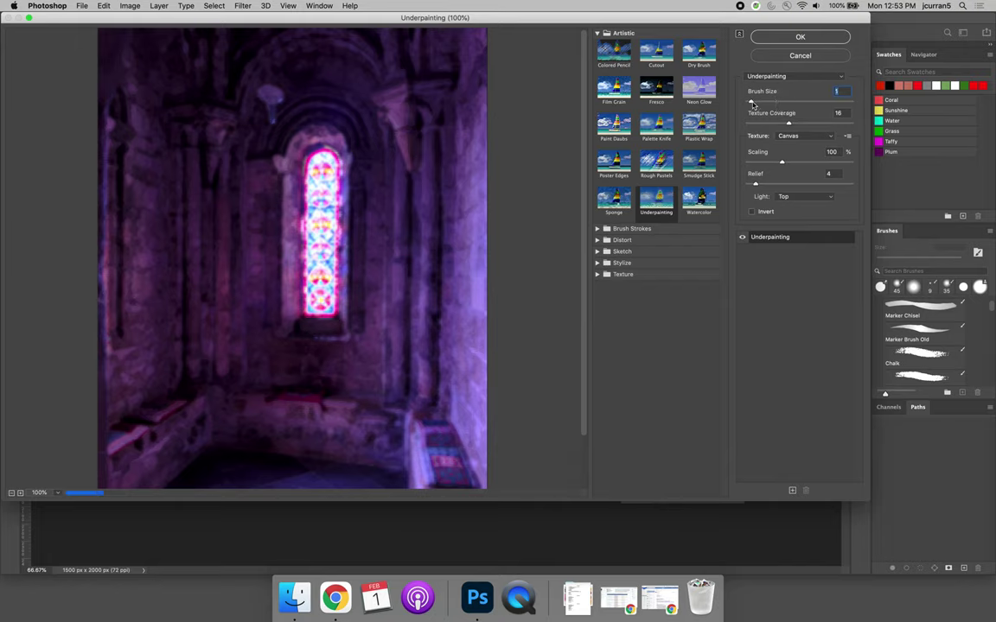
click(788, 198)
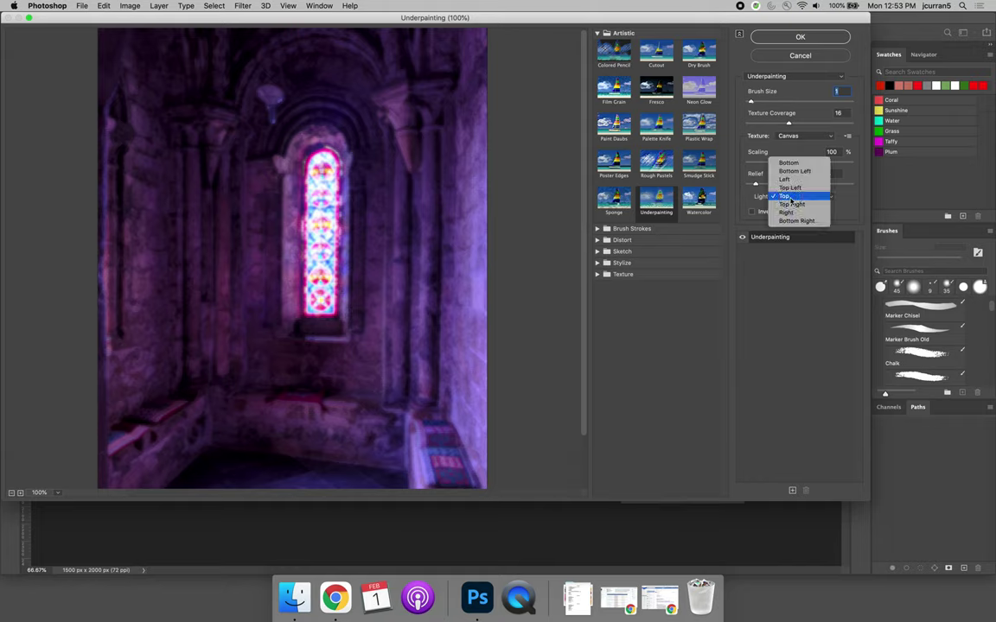
click(792, 191)
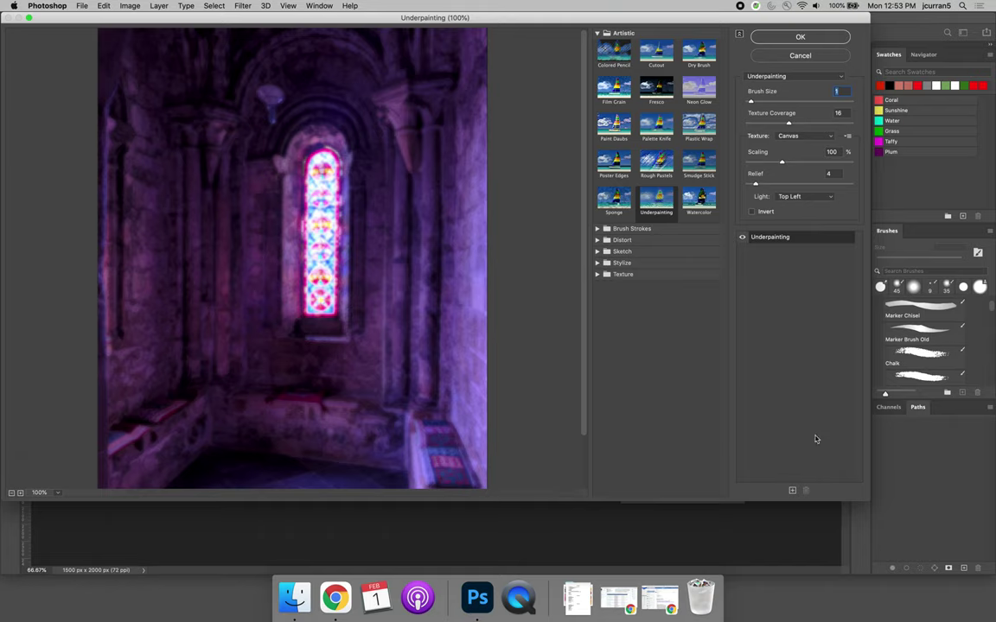
Add a Texture > Patchwork effect layer above Underpainting and apply the stack to Layer 0.
click(792, 490)
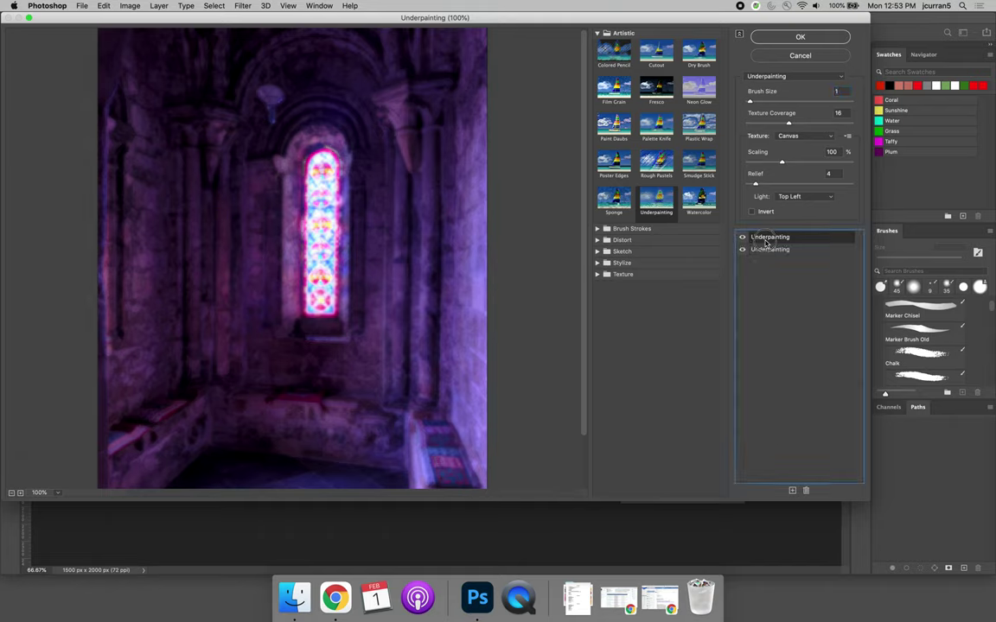
click(622, 274)
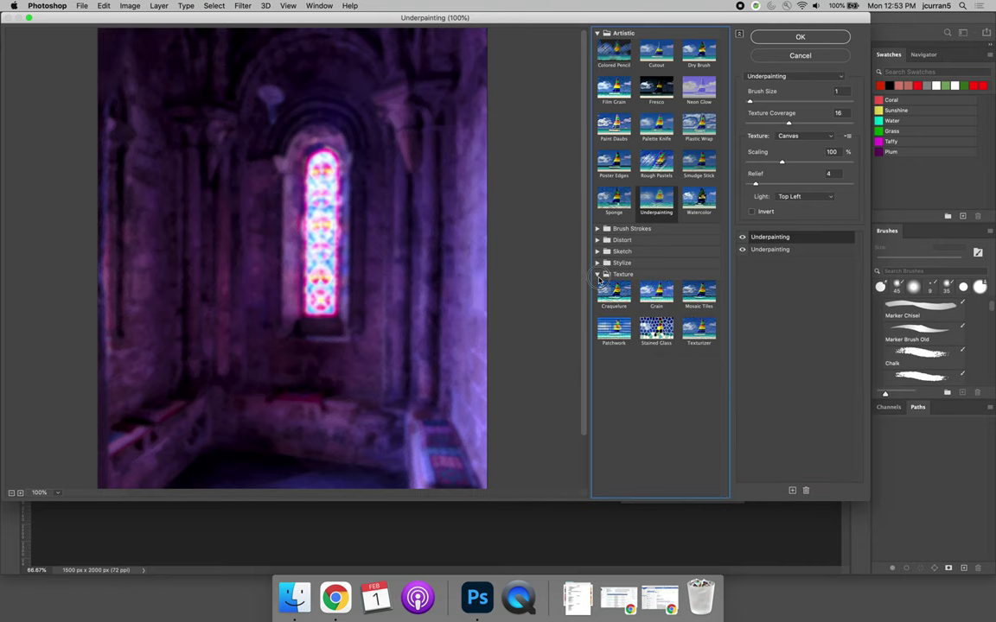
click(656, 330)
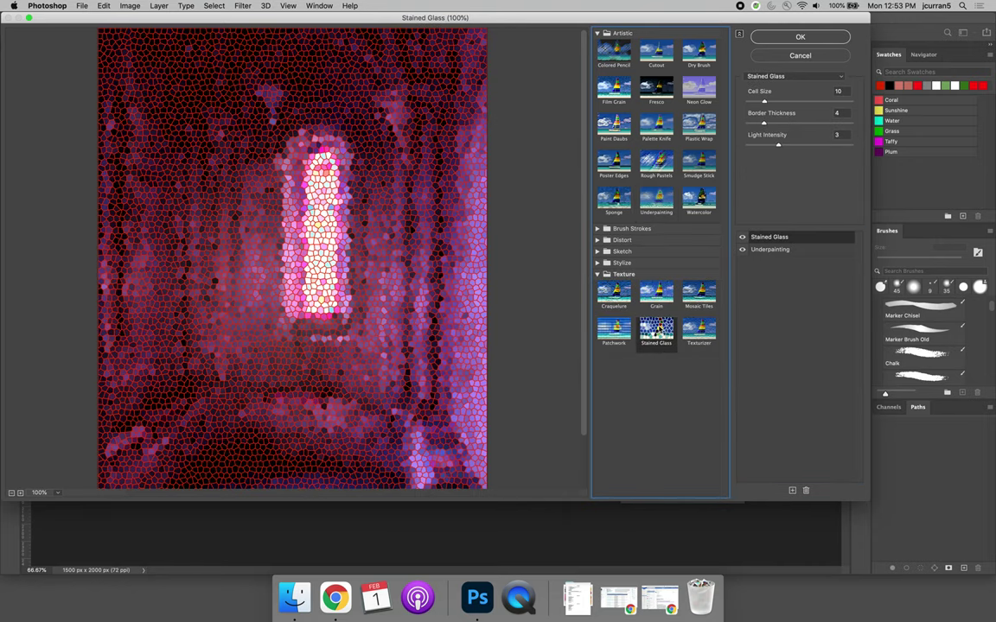
click(615, 329)
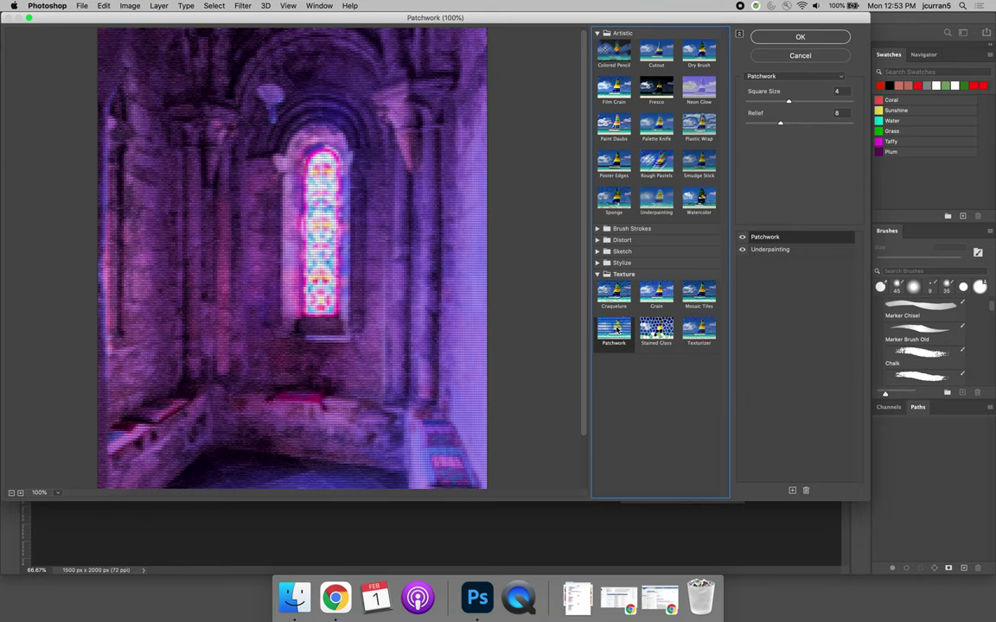
click(777, 39)
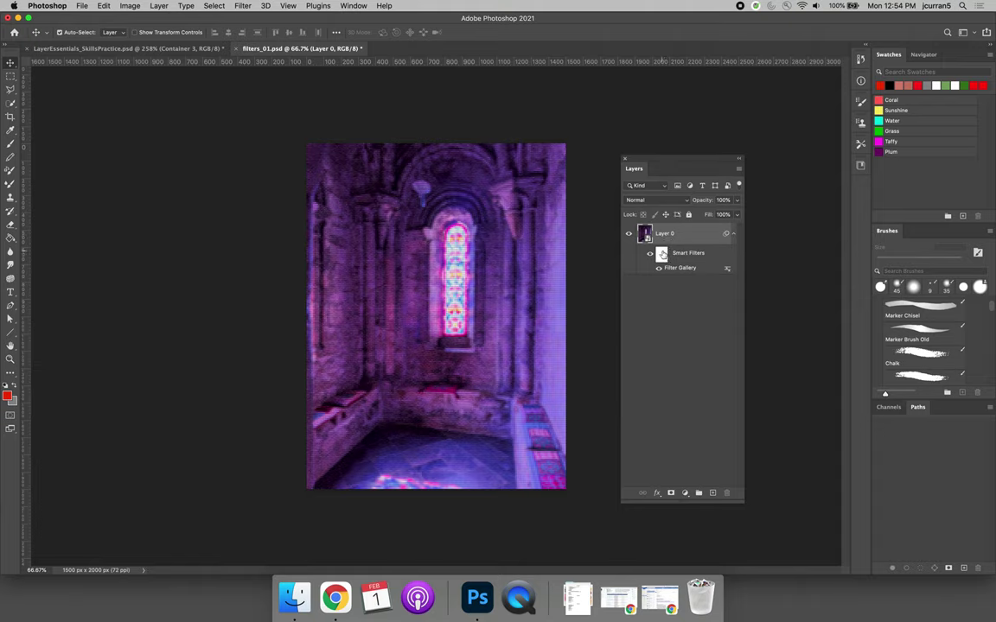
Select the filter mask with a black 175 px brush, test-paint over the window, then undo.
click(661, 257)
double_click(662, 255)
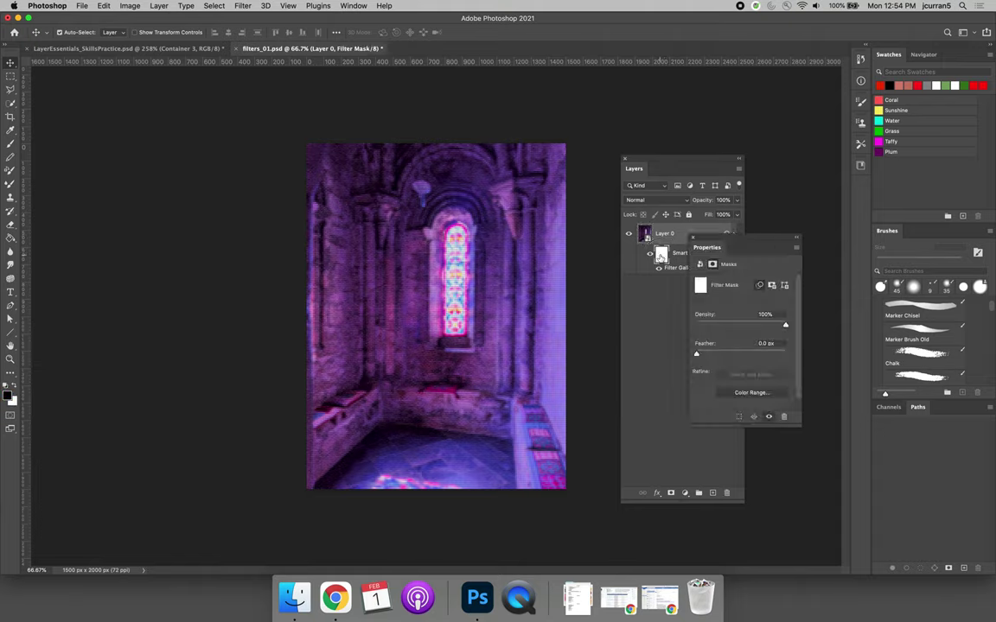
click(620, 214)
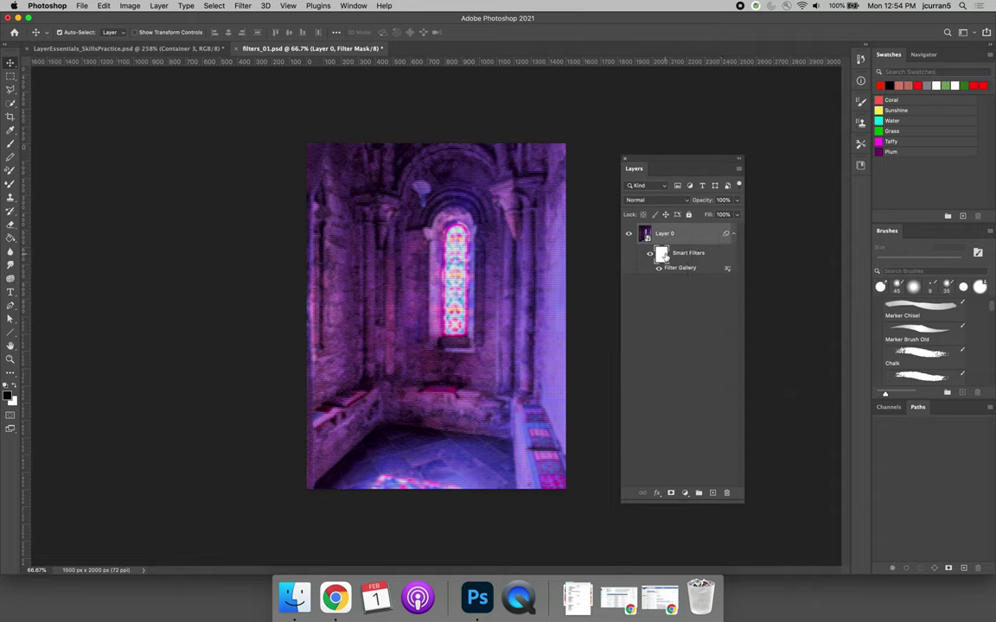
click(10, 145)
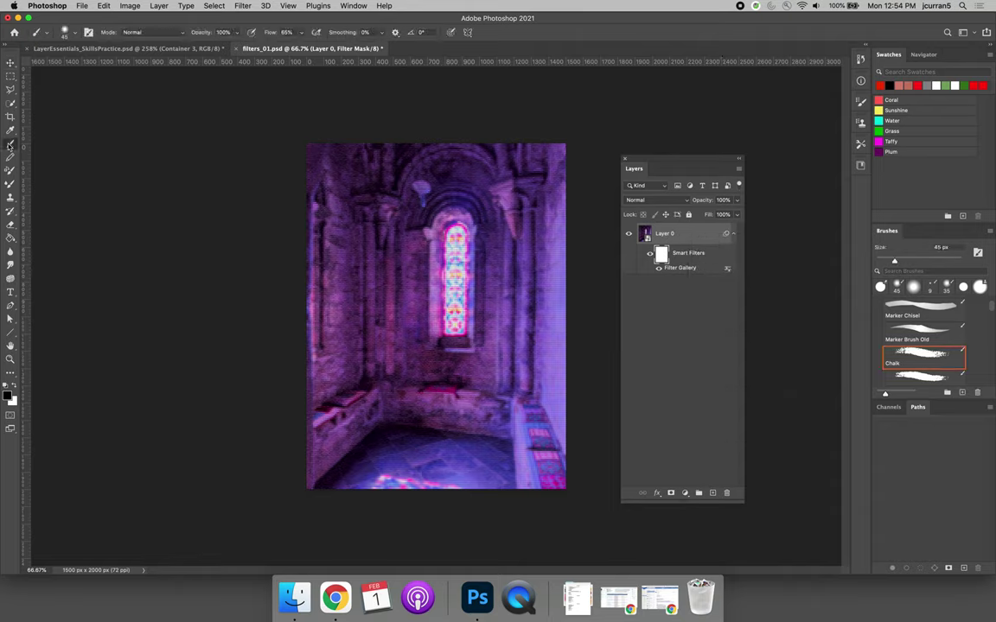
click(8, 395)
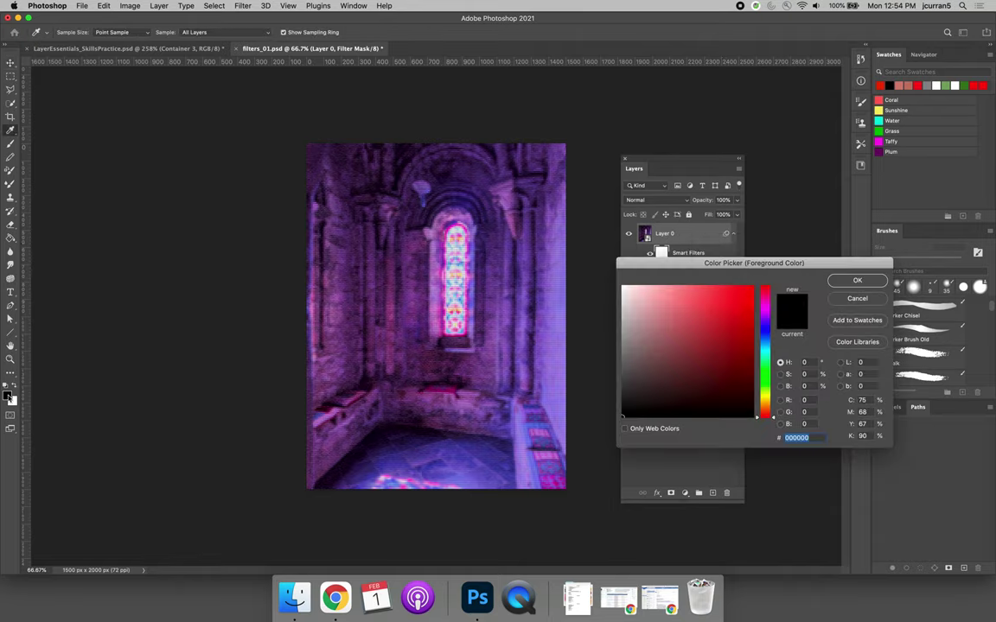
click(861, 282)
key(bracketright)
key(bracketright)
key(bracketright)
key(bracketright)
key(bracketright)
key(bracketright)
key(bracketright)
key(bracketright)
key(bracketright)
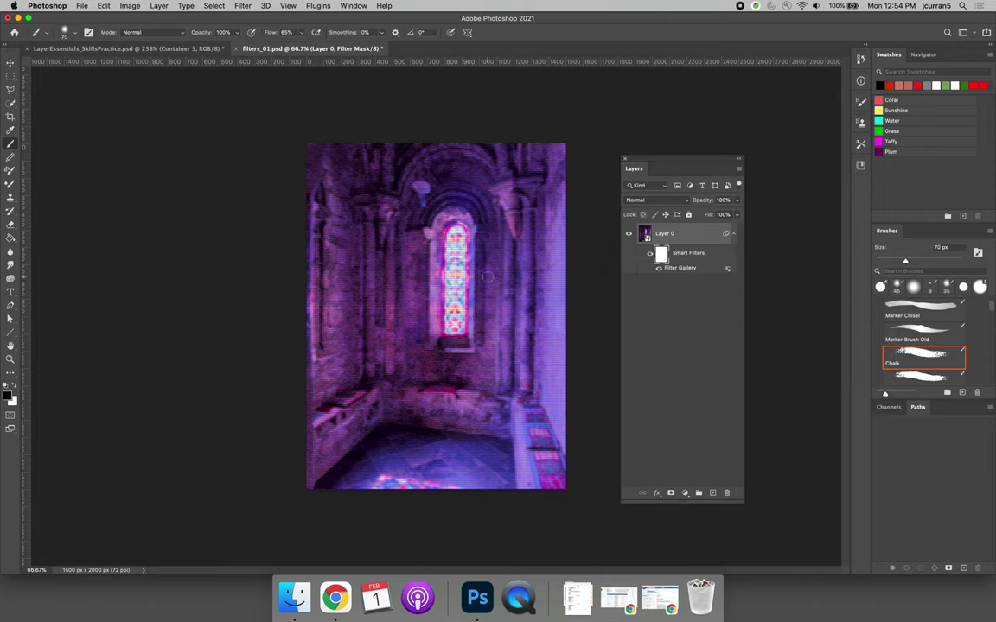
mouse_move(453, 234)
mouse_down()
mouse_move(458, 354)
mouse_move(501, 470)
mouse_move(382, 426)
mouse_move(475, 371)
mouse_move(456, 371)
mouse_move(443, 245)
mouse_move(508, 309)
mouse_move(454, 363)
mouse_move(494, 308)
mouse_move(469, 263)
mouse_move(482, 366)
mouse_move(480, 334)
mouse_up()
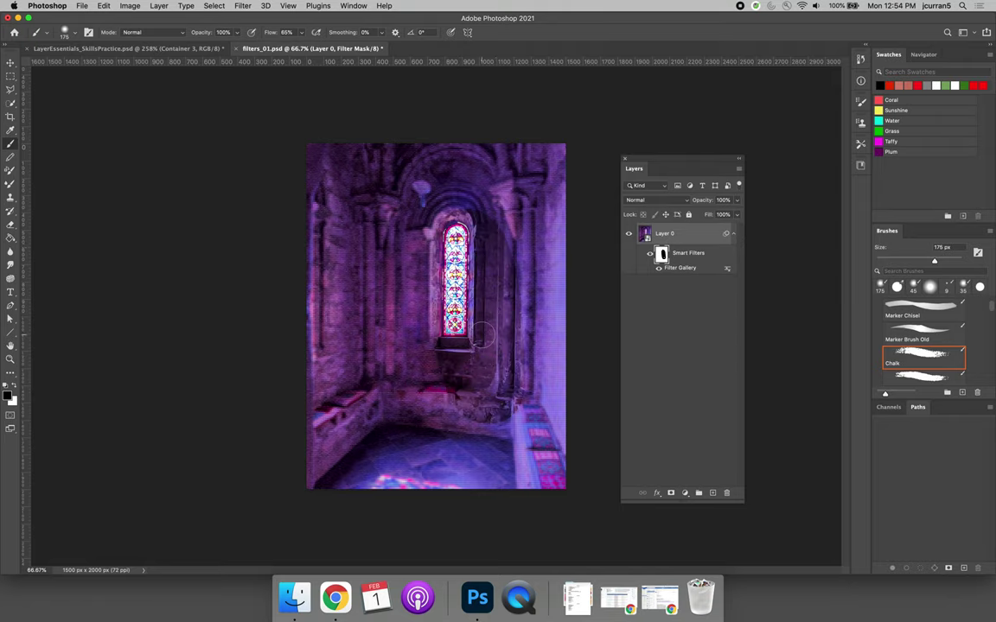
key(super+z)
key(super+z)
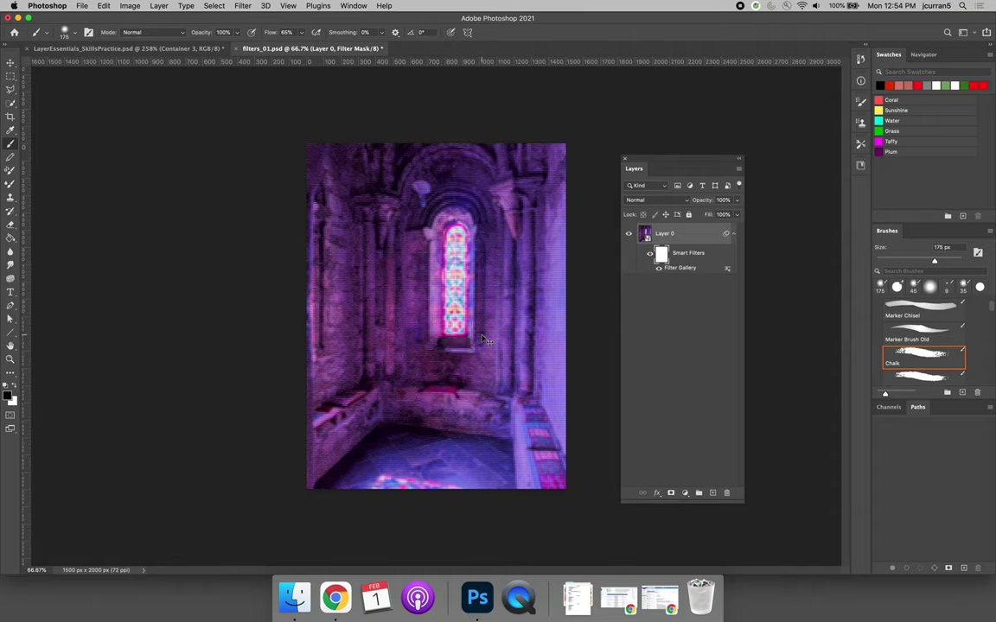
Lower the brush opacity to 15% and paint the mask to fade the filter around the window arch.
click(302, 32)
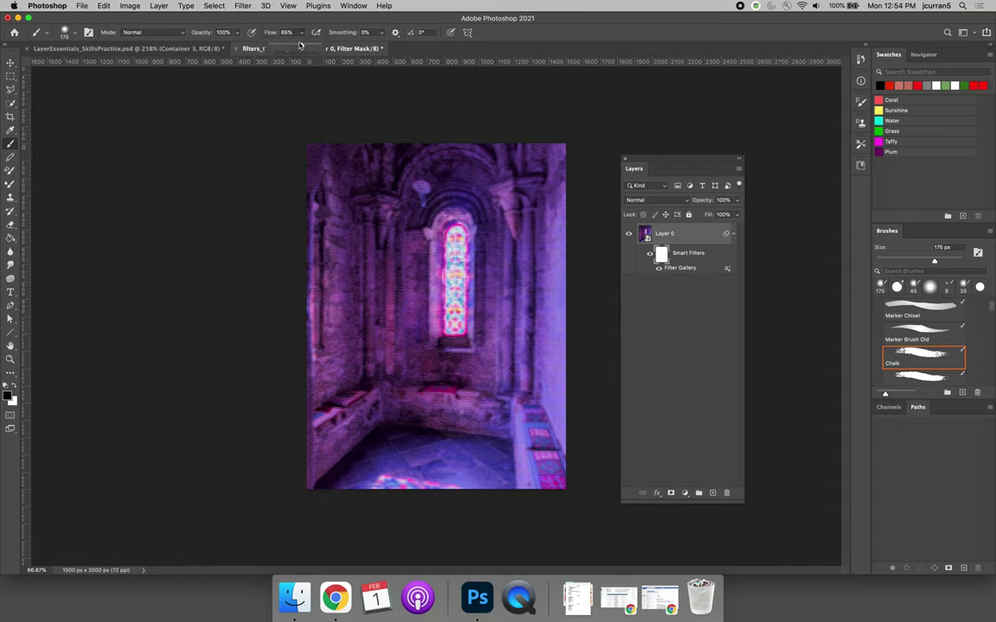
click(237, 32)
drag(236, 44, 196, 44)
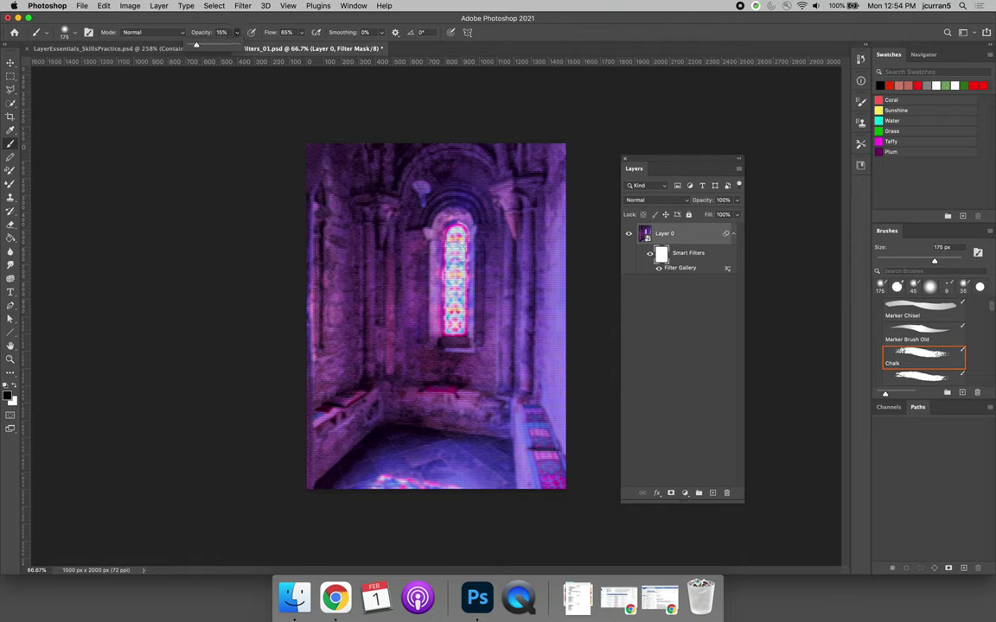
click(428, 216)
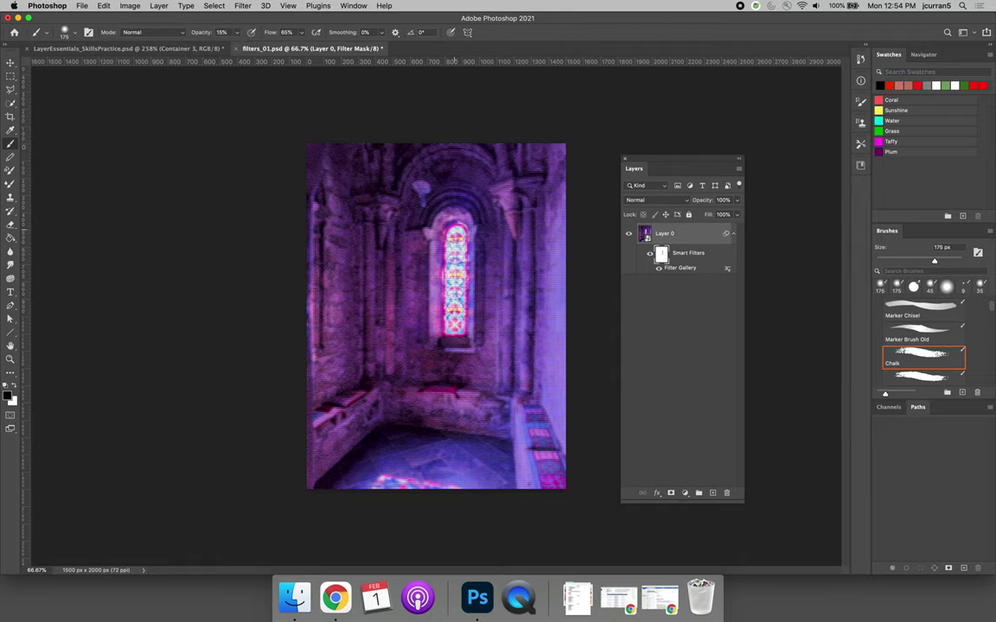
mouse_move(456, 237)
mouse_down()
mouse_move(412, 259)
mouse_move(425, 290)
mouse_move(437, 218)
mouse_move(514, 225)
mouse_up()
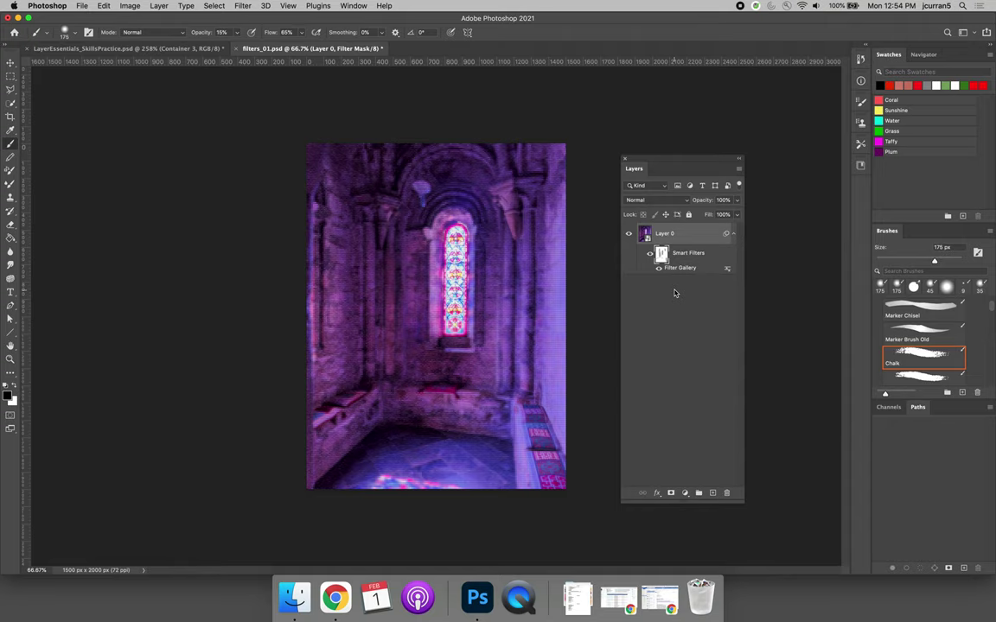
Toggle the smart filters off, on and off again to compare with the original.
click(649, 254)
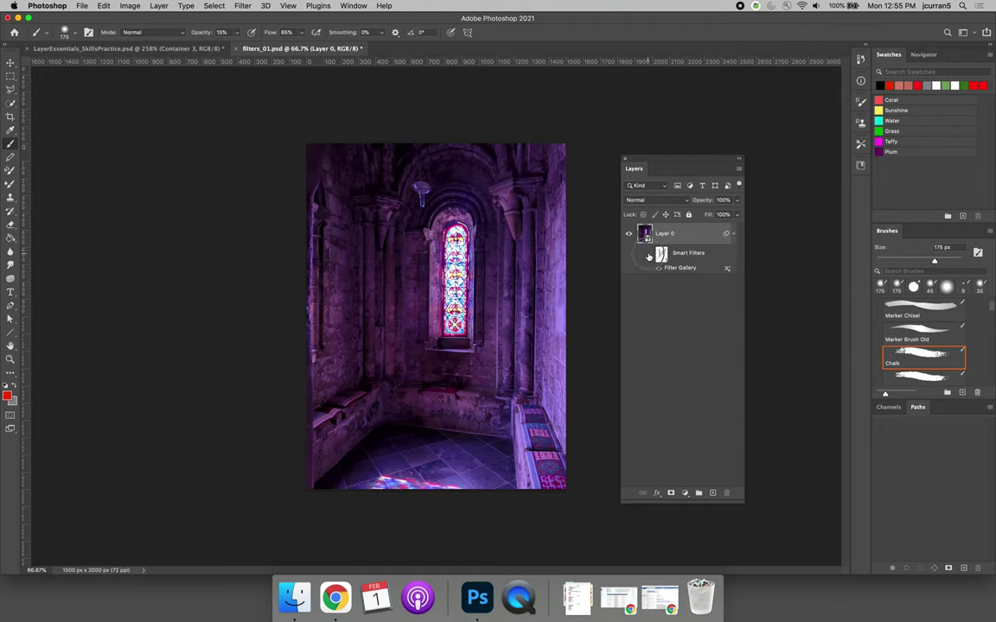
click(649, 254)
click(649, 254)
Open filters.jpeg from the Desktop and accept the embedded colour profile.
click(81, 6)
click(92, 28)
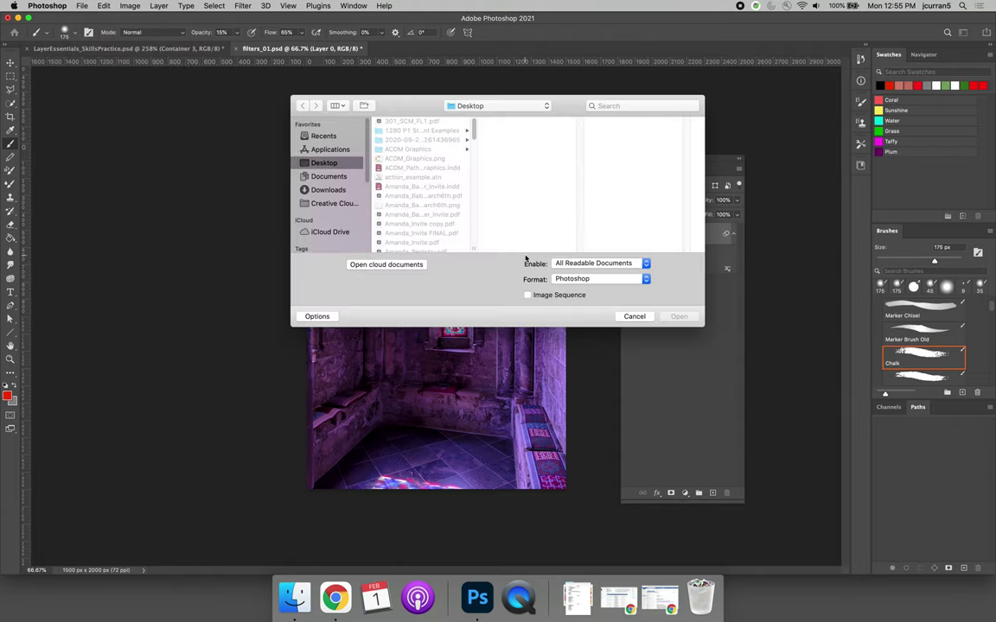
scroll(424, 210, down, 15)
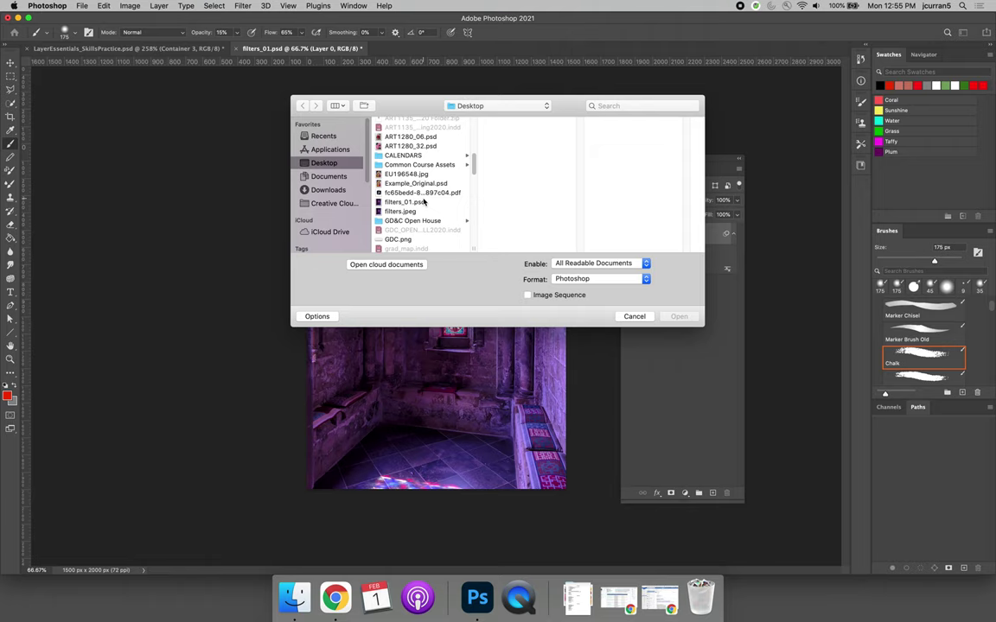
click(407, 195)
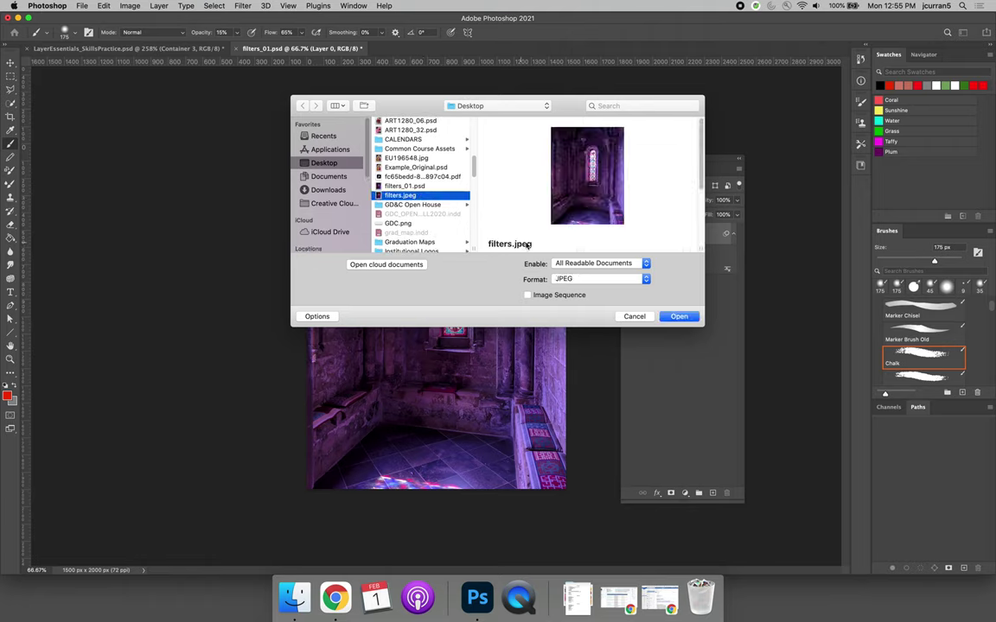
click(679, 316)
click(587, 348)
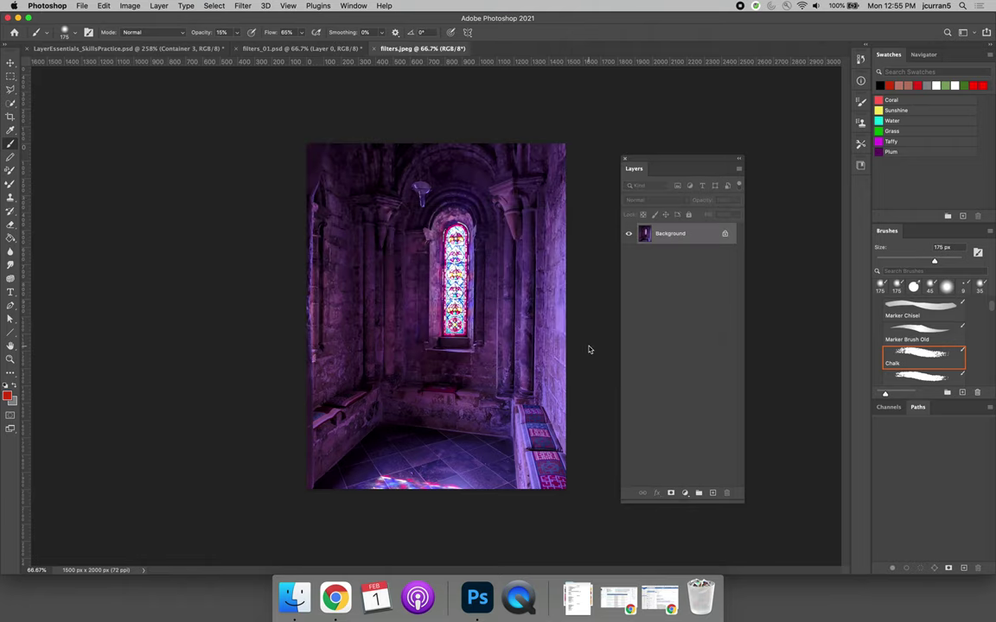
Duplicate Background as Background copy and convert the copy to a Smart Object.
right_click(672, 240)
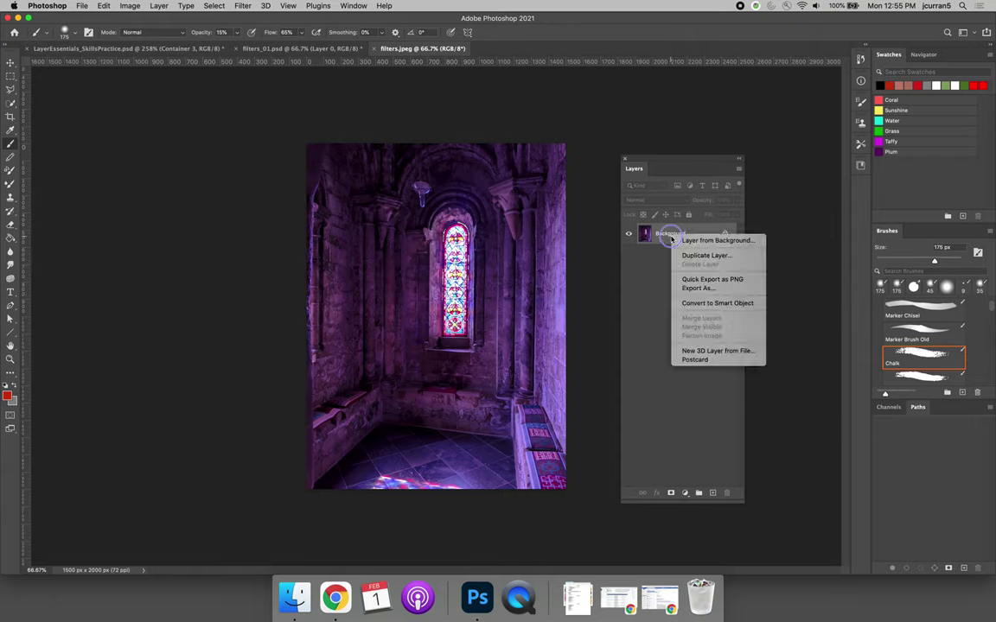
click(692, 256)
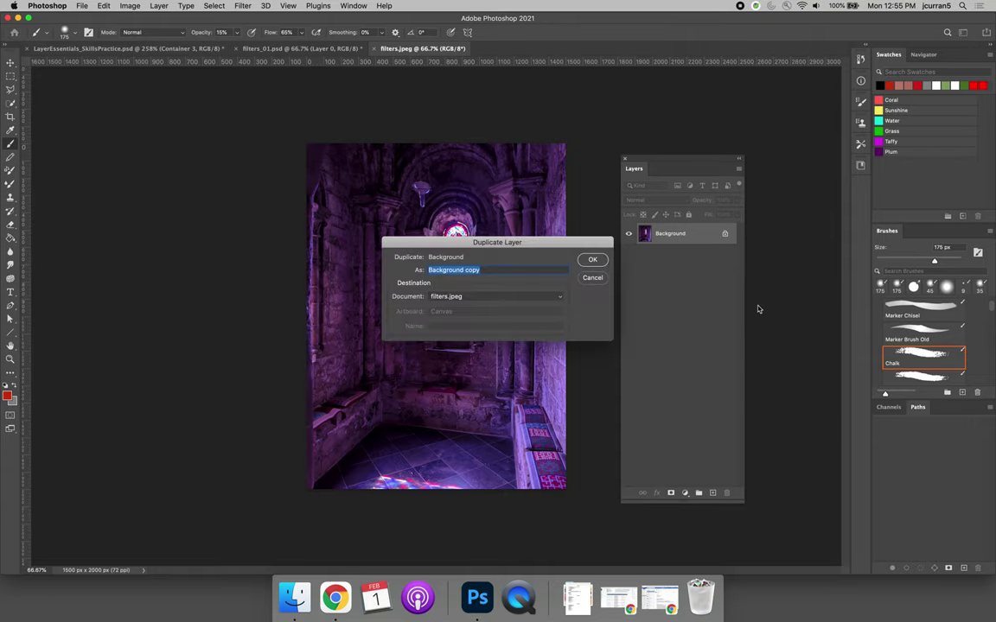
click(594, 260)
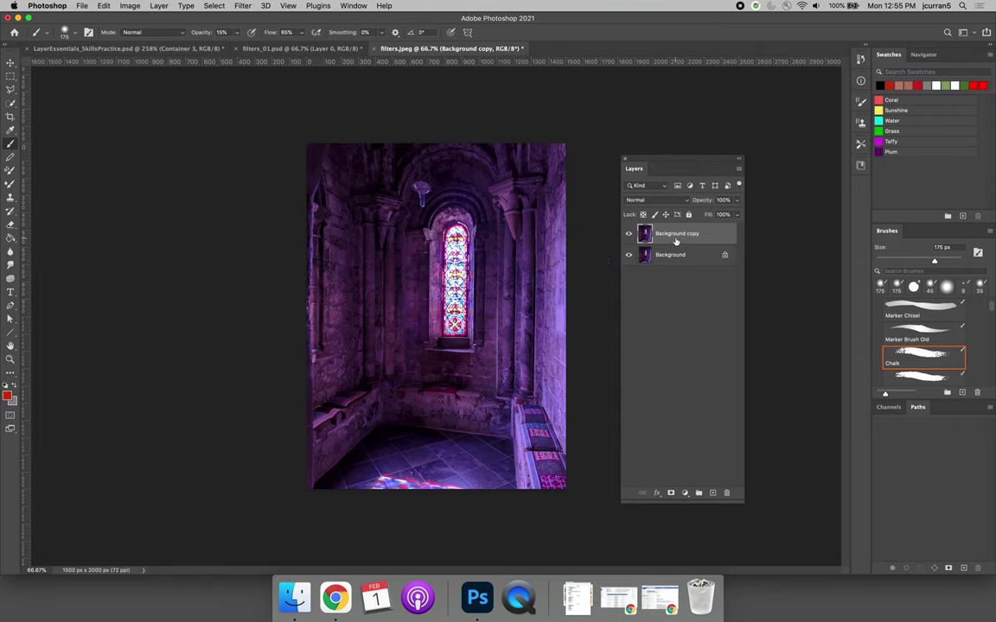
right_click(677, 241)
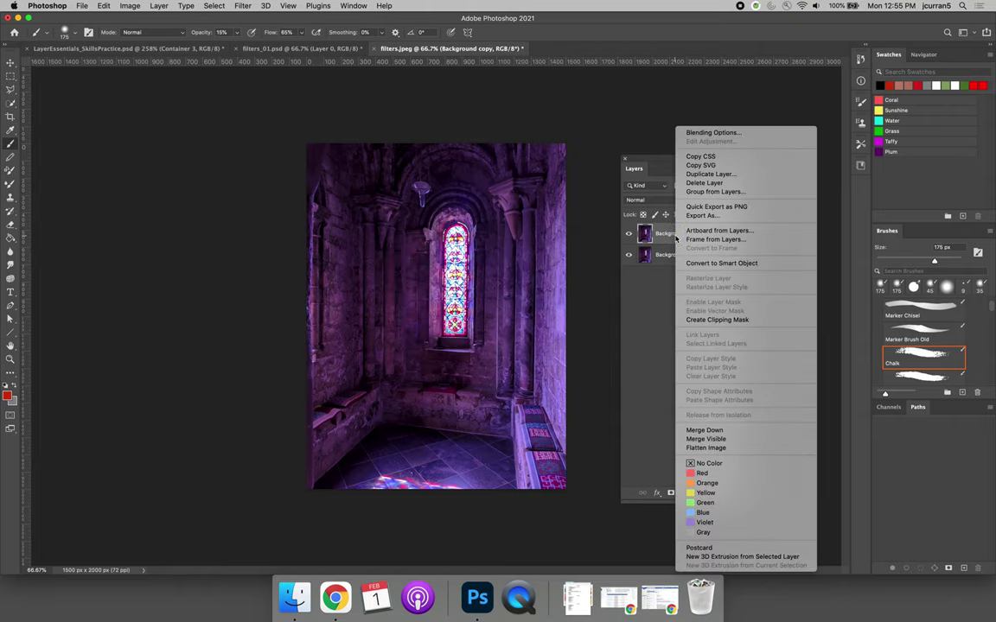
click(677, 260)
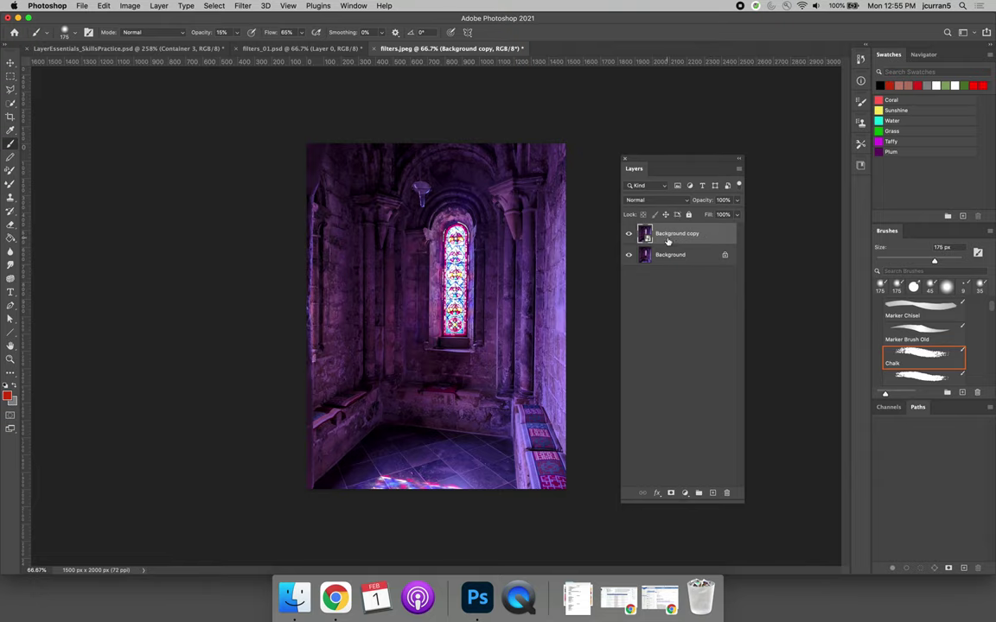
Preview the Sketch effects Graphic Pen and Conté Crayon in the Filter Gallery, then cancel without applying.
click(243, 5)
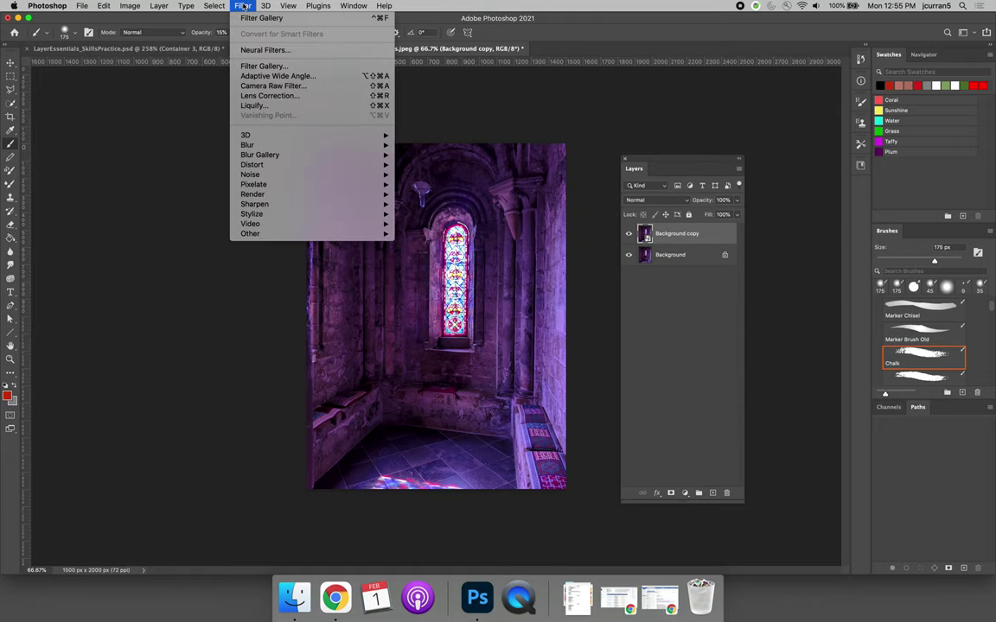
click(256, 67)
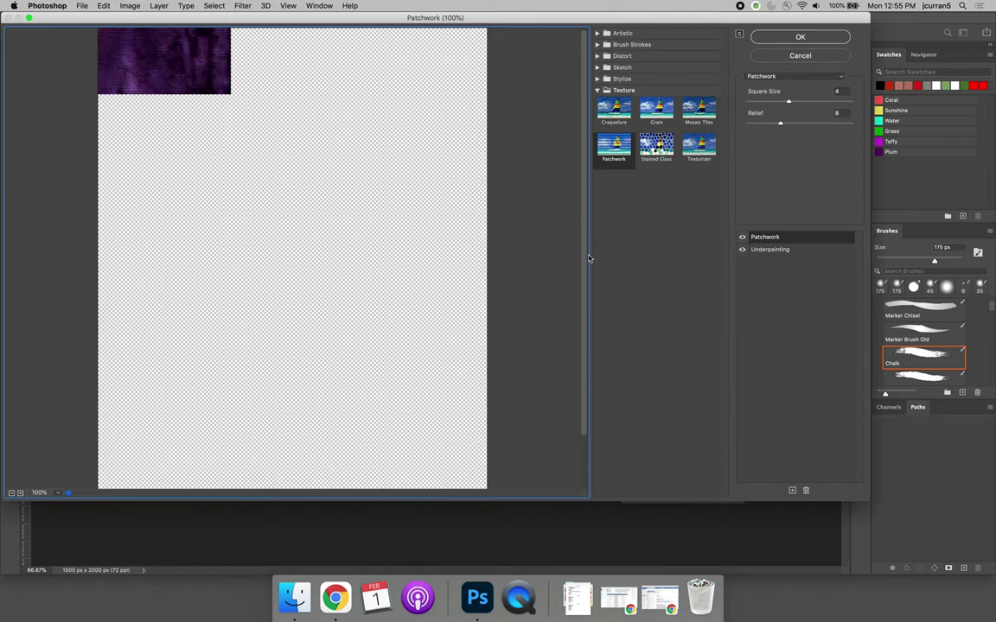
click(619, 67)
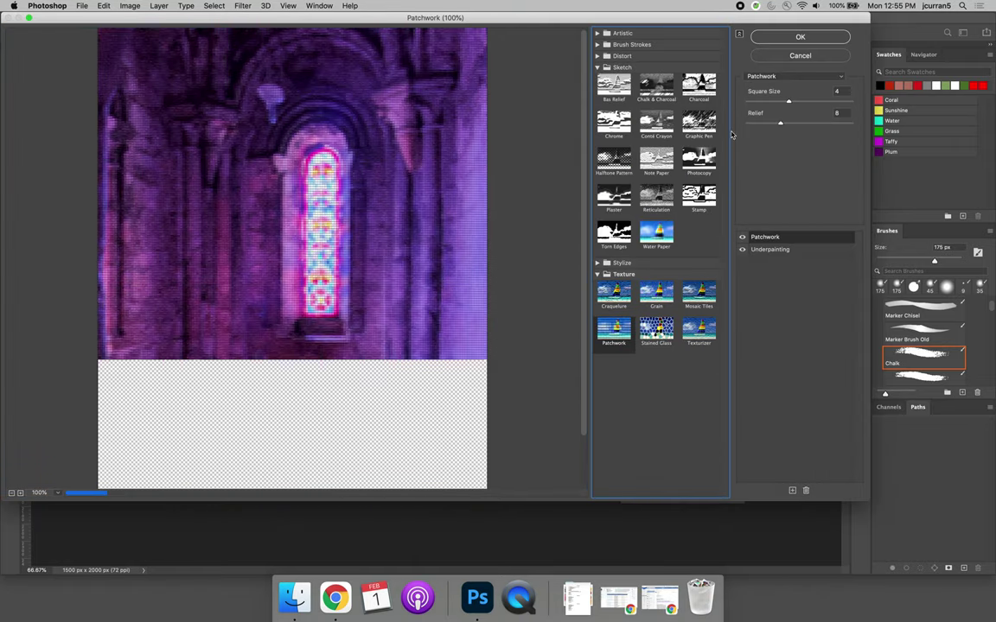
click(699, 122)
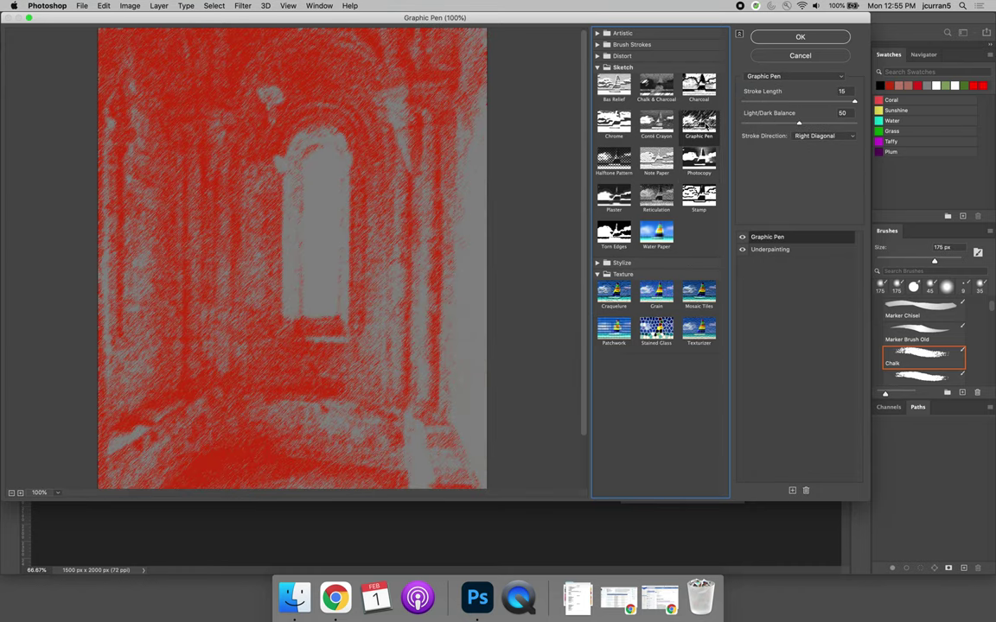
click(659, 122)
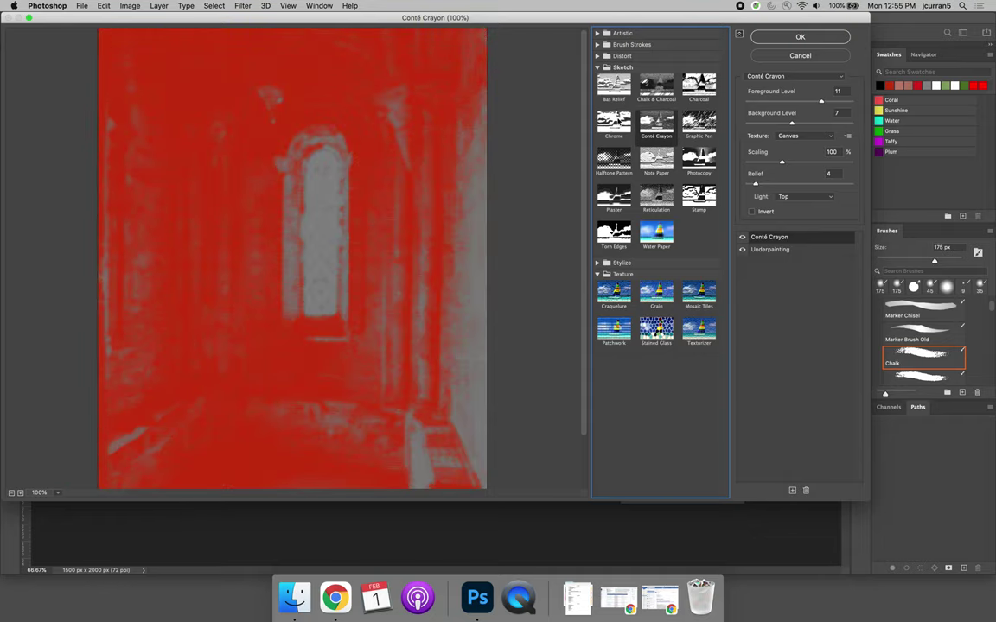
click(803, 57)
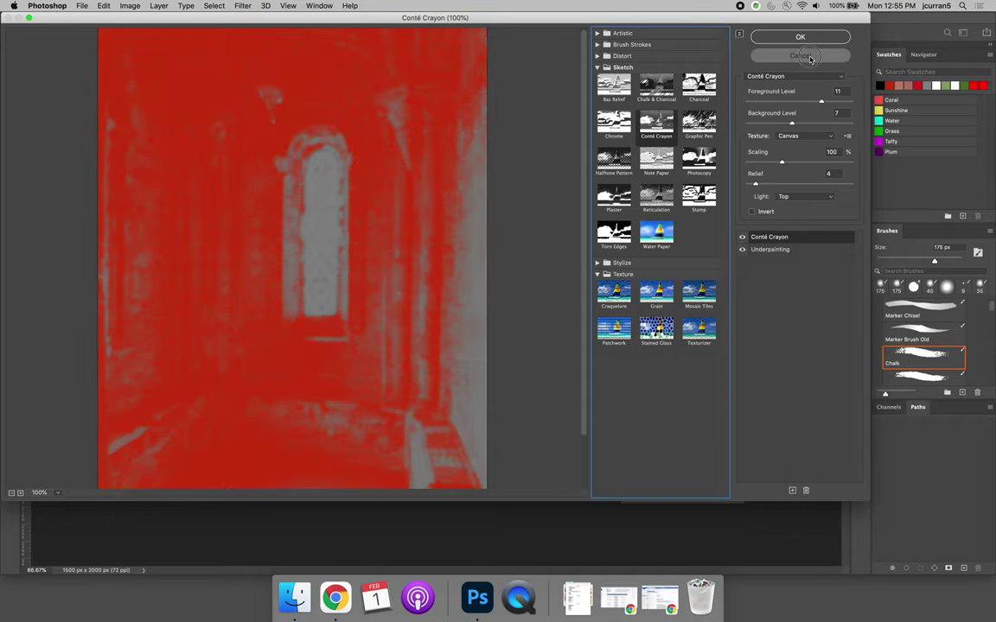
Change the foreground colour from red to purple (#af0dcc).
click(7, 396)
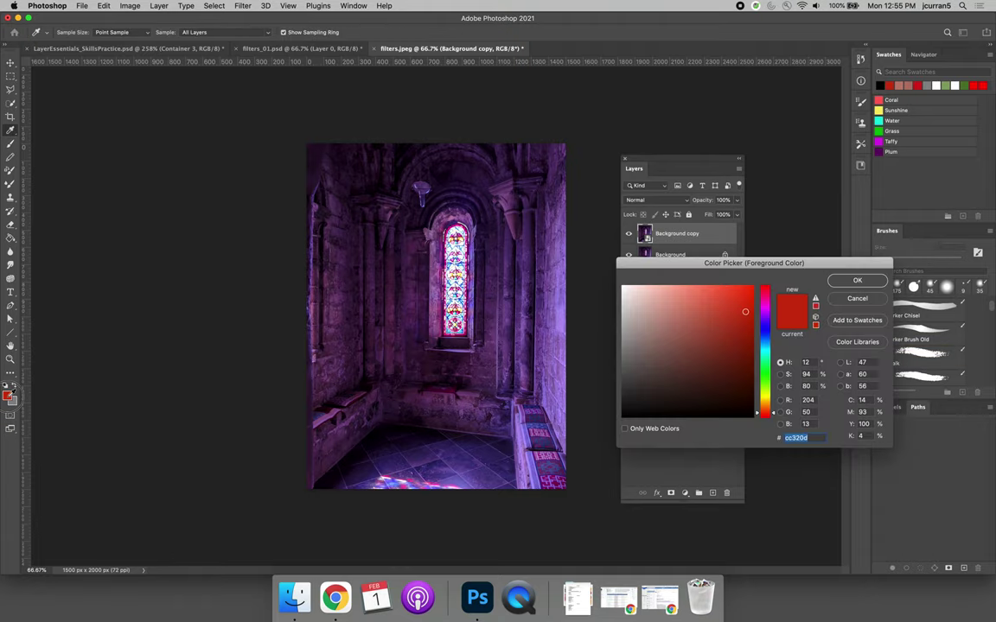
click(766, 315)
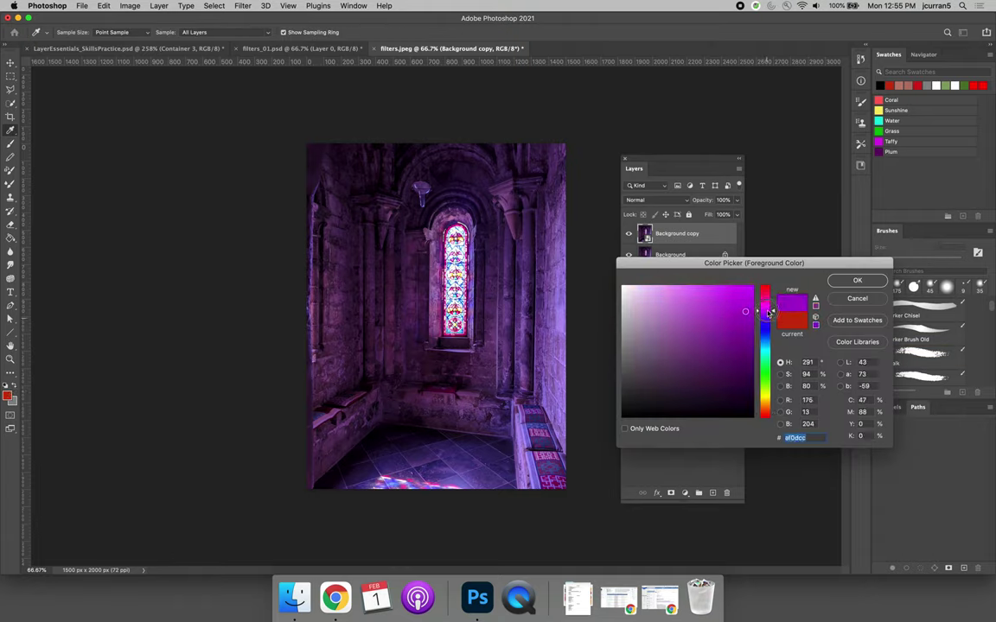
key(Return)
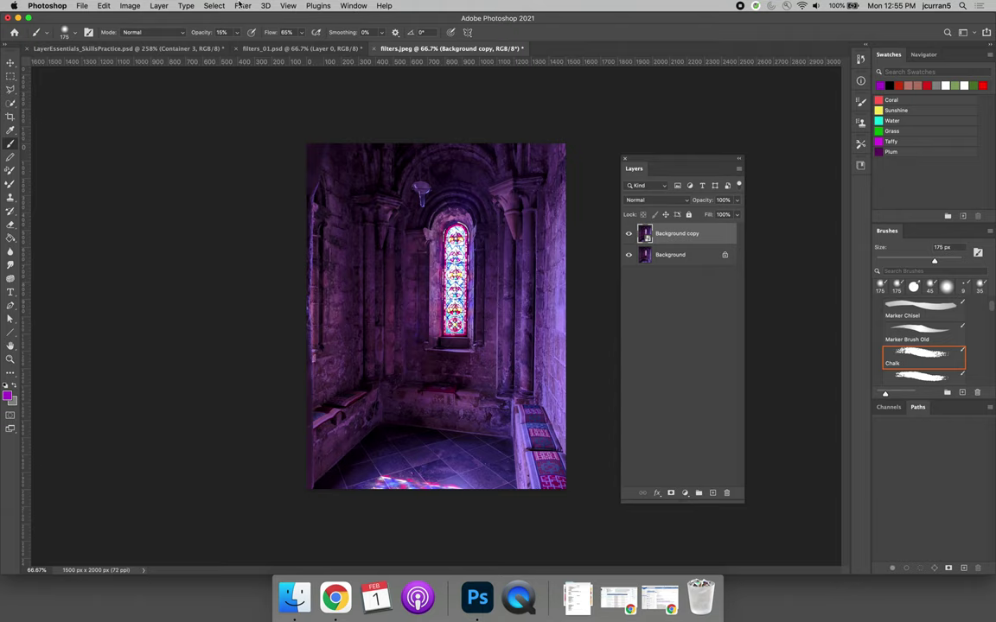
Stack Sketch > Chalk & Charcoal with Artistic > Palette Knife and apply them to Background copy.
click(240, 4)
click(242, 65)
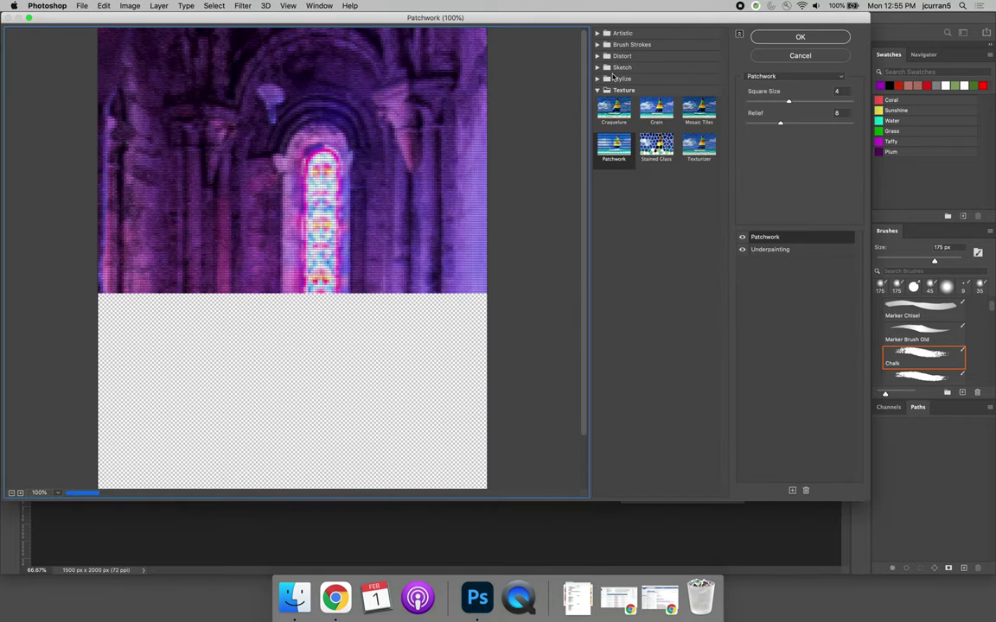
click(598, 77)
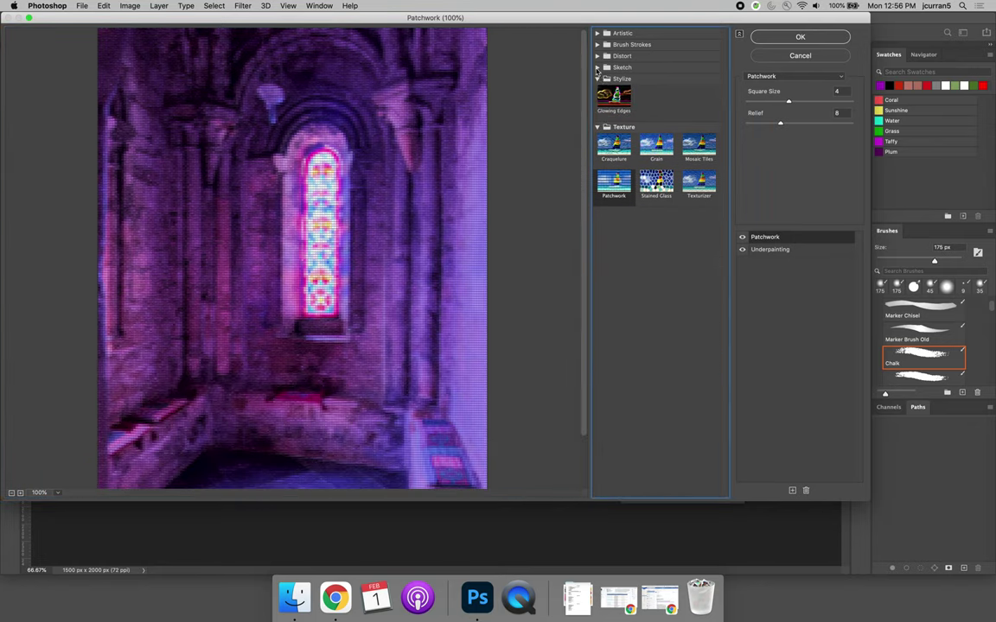
click(596, 68)
click(665, 90)
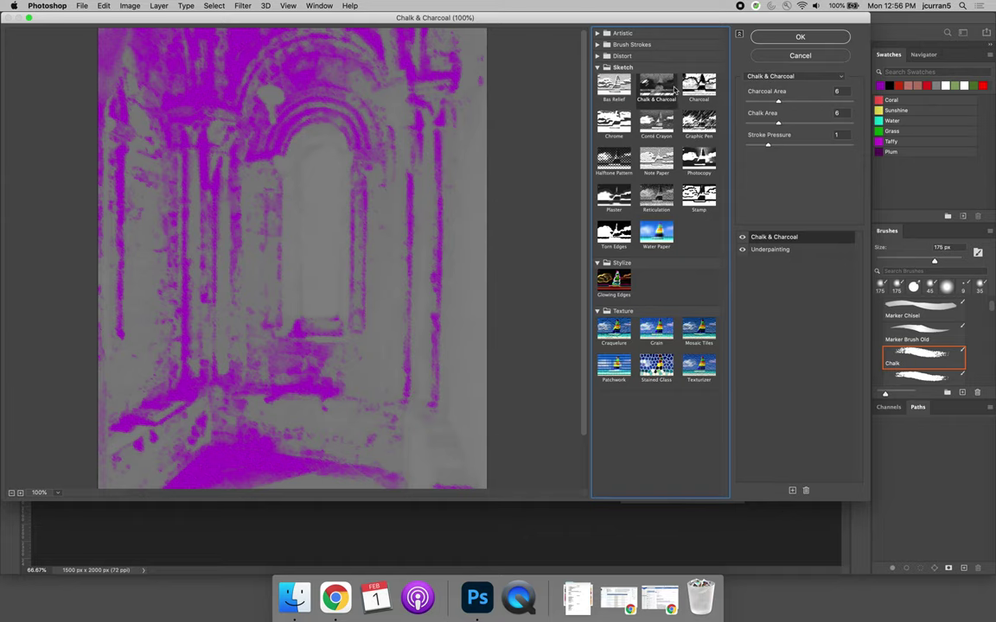
click(769, 249)
click(654, 125)
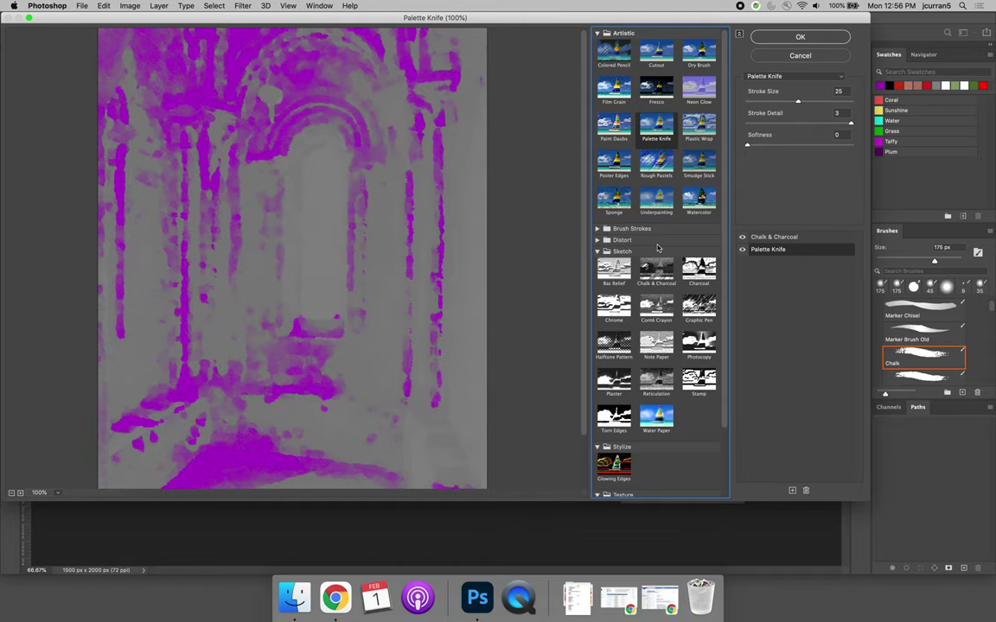
click(800, 37)
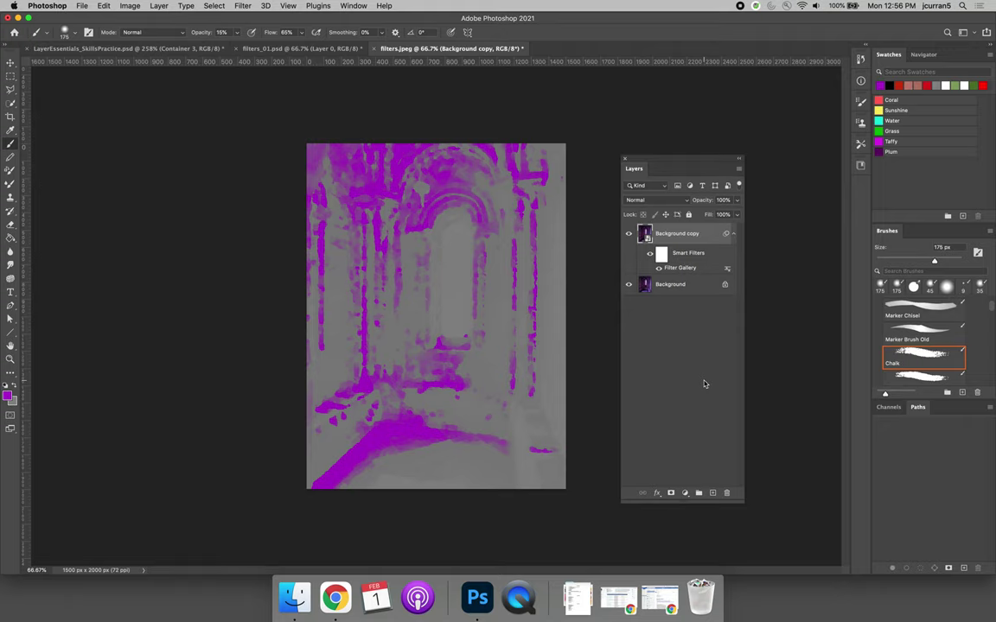
Set the Background copy layer to Color Dodge, toggling its visibility to compare against the original cathedral photo.
click(671, 200)
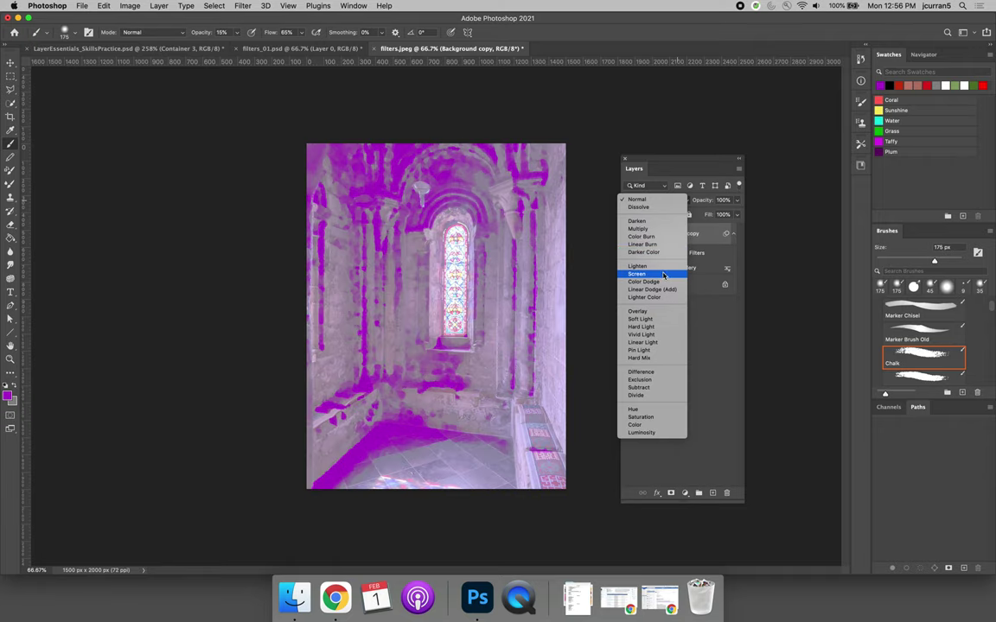
click(663, 282)
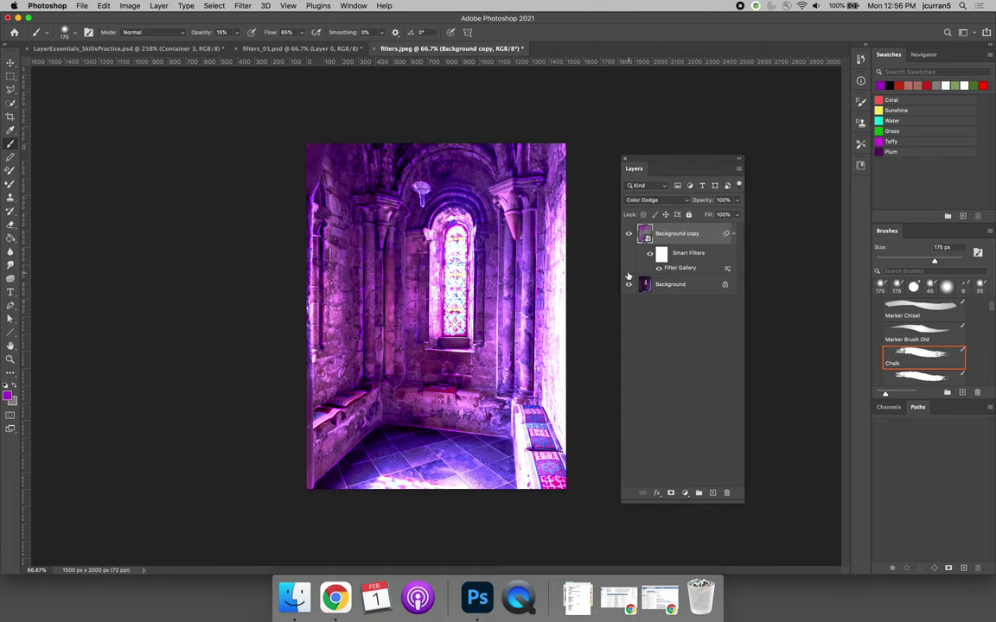
click(630, 234)
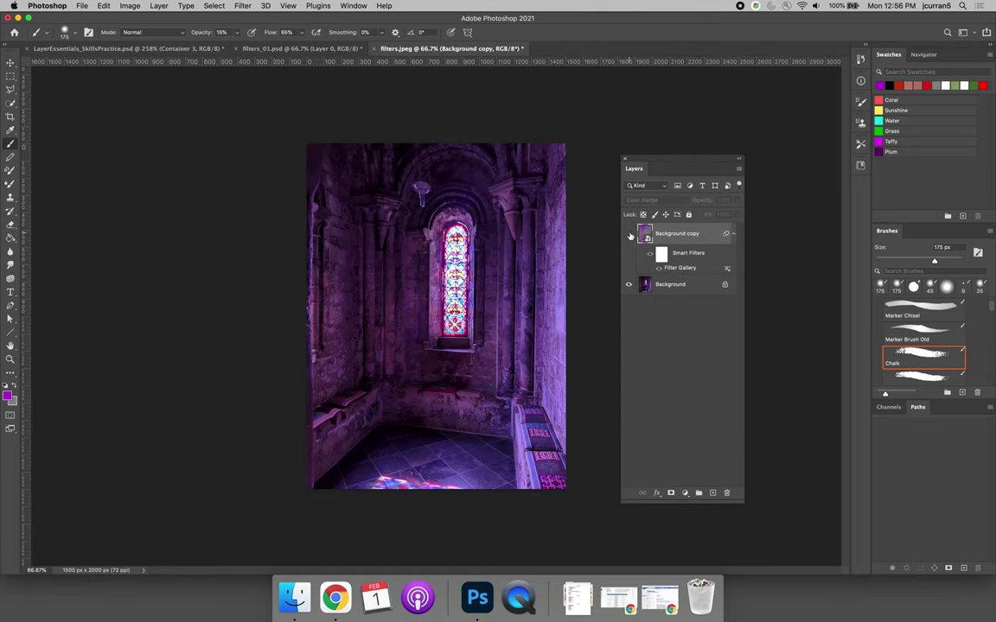
click(629, 234)
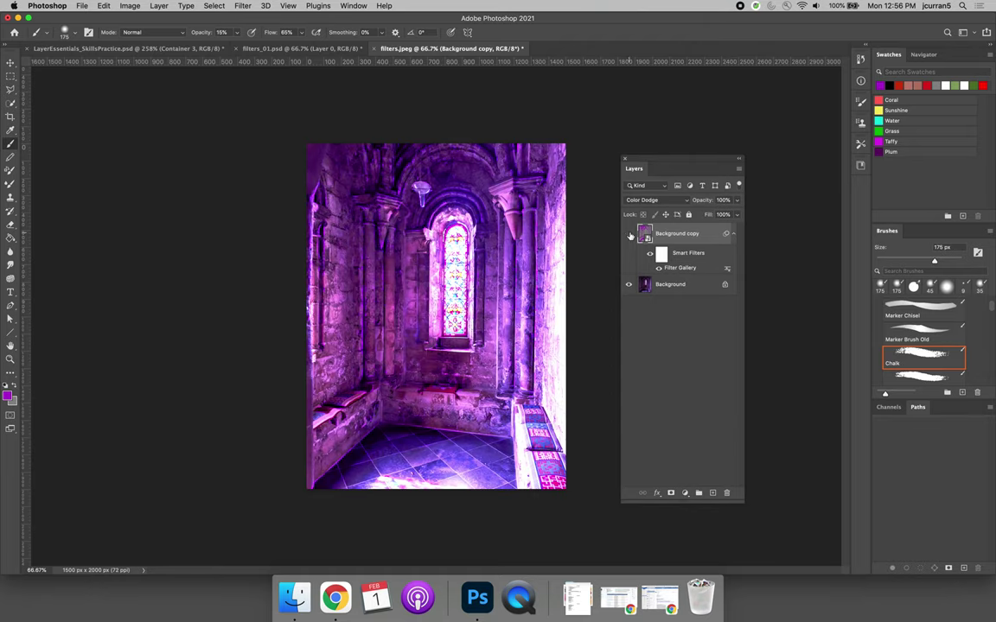
click(629, 234)
click(630, 234)
click(629, 234)
click(630, 234)
click(629, 235)
click(630, 234)
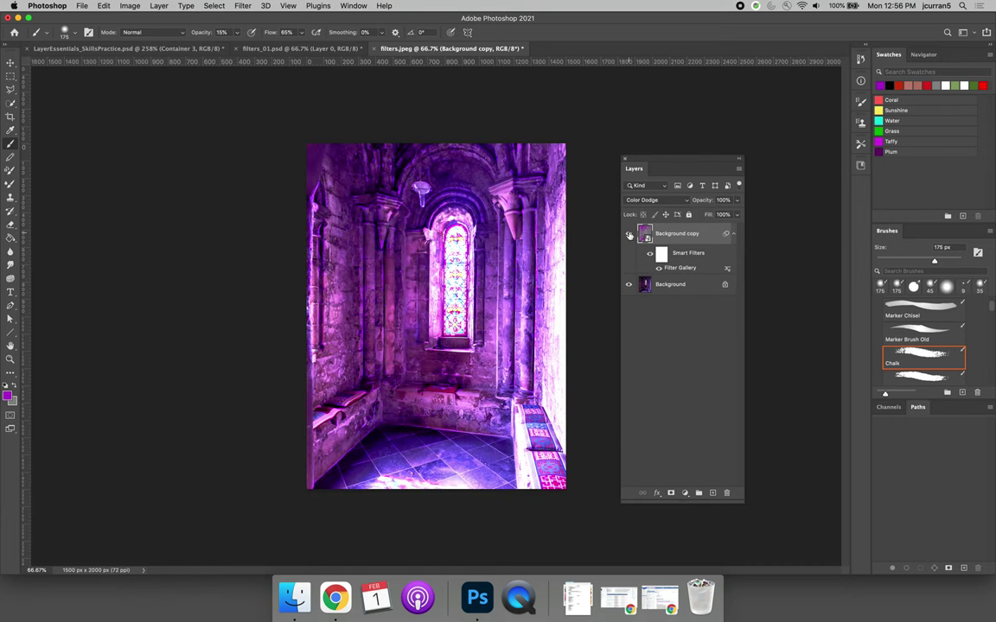